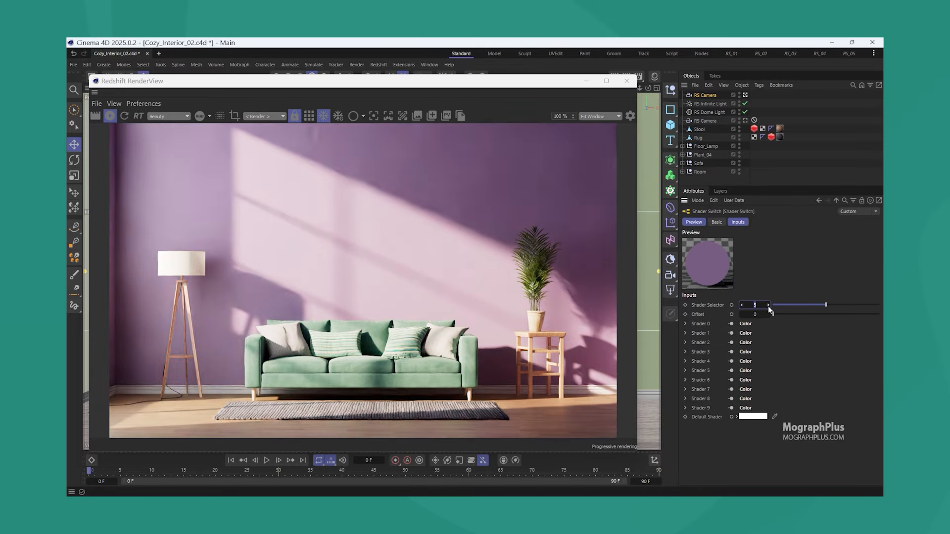
left_click(768, 305)
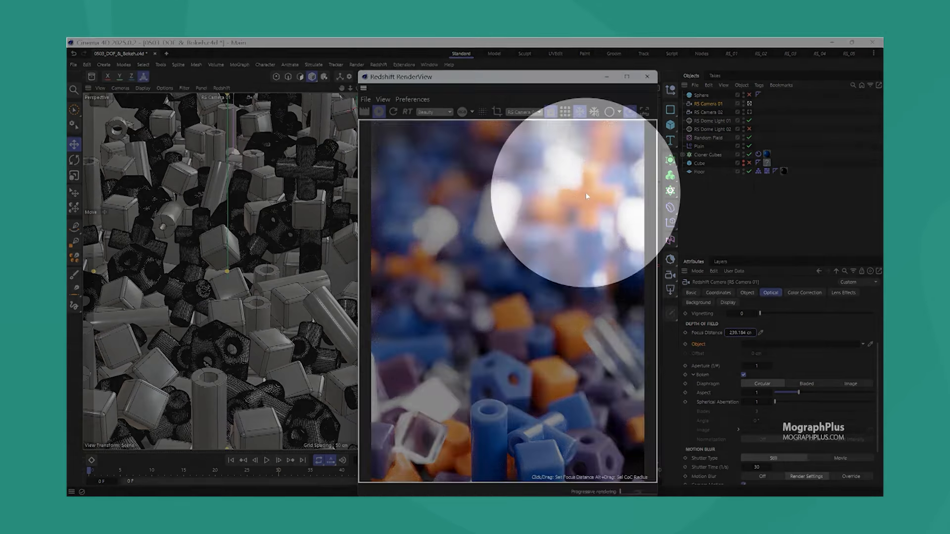
left_click(586, 196)
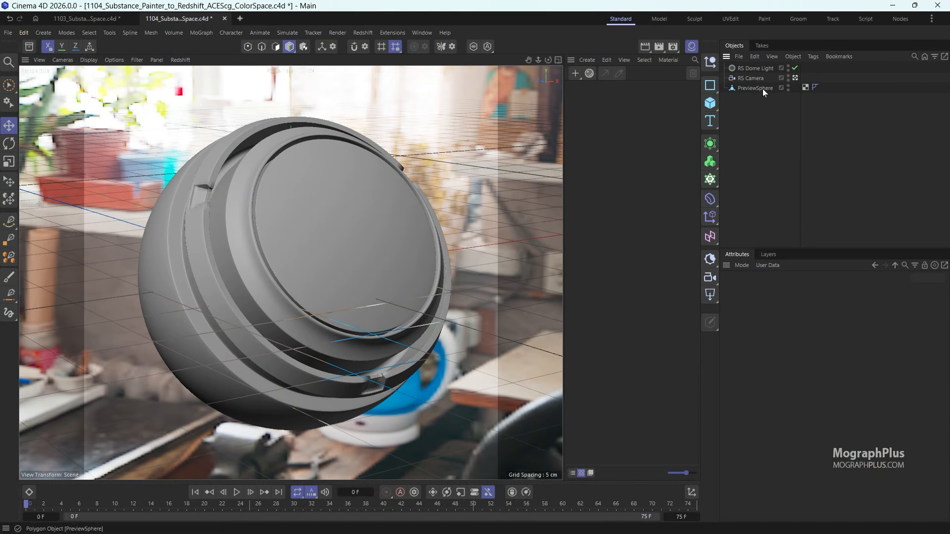
- Inspect the RS Dome Light's settings, including its texture, and clear the selection
left_click(758, 69)
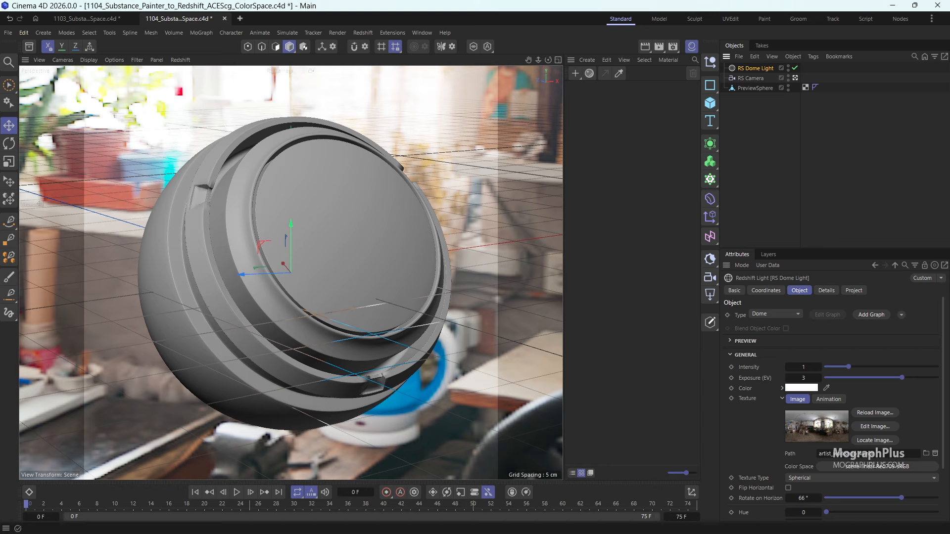
left_click(787, 201)
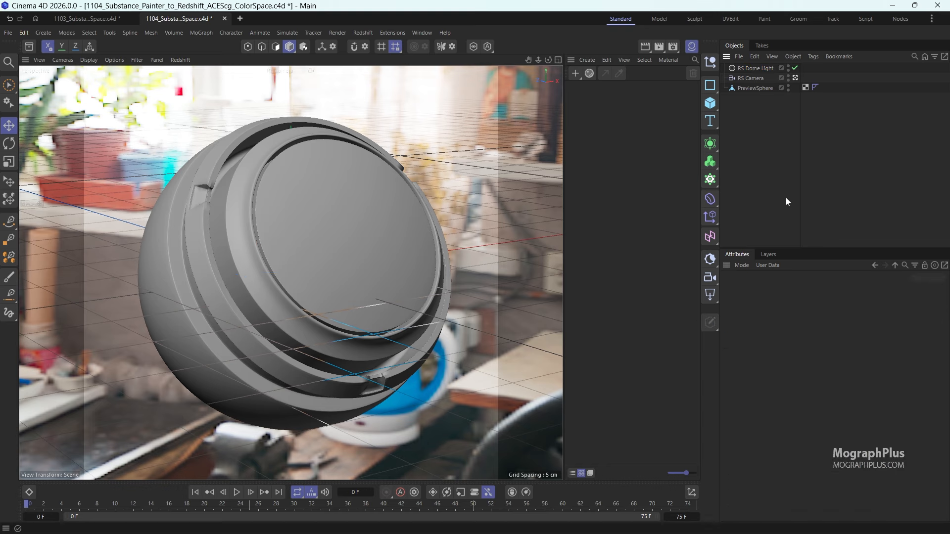
- Examine the project's Color Management settings, reading the notes on color handling, calculation space and color storage
key("ctrl+d")
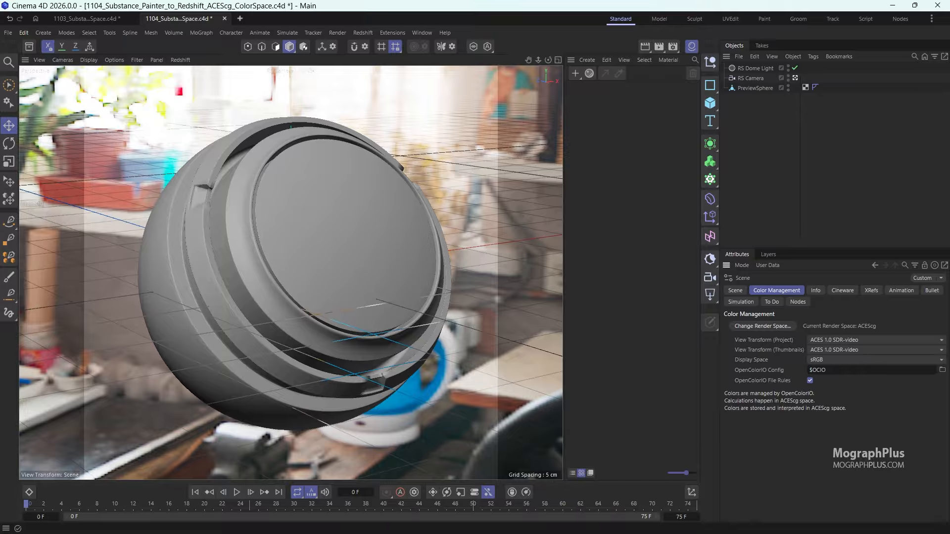
left_click_drag(755, 393, 793, 400)
triple_click(798, 395)
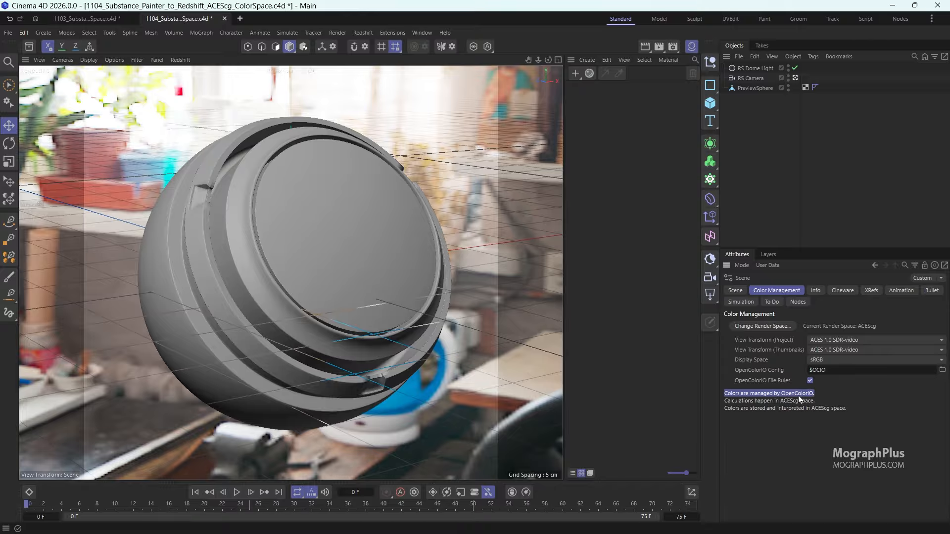
double_click(801, 400)
left_click(801, 401)
left_click_drag(815, 401, 738, 402)
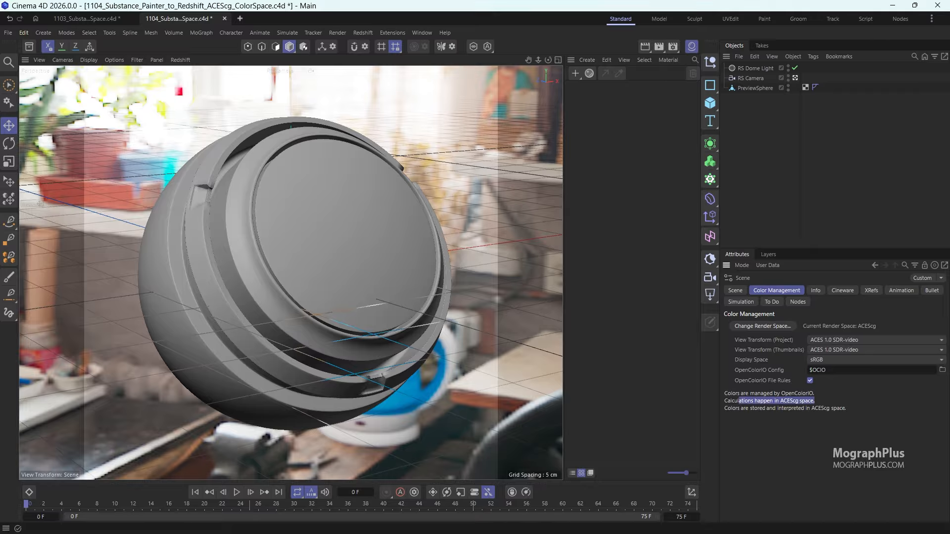
left_click(737, 402)
mouse_move(837, 408)
left_mouse_down()
mouse_move(804, 408)
mouse_move(846, 408)
left_mouse_up()
left_click(845, 408)
triple_click(794, 409)
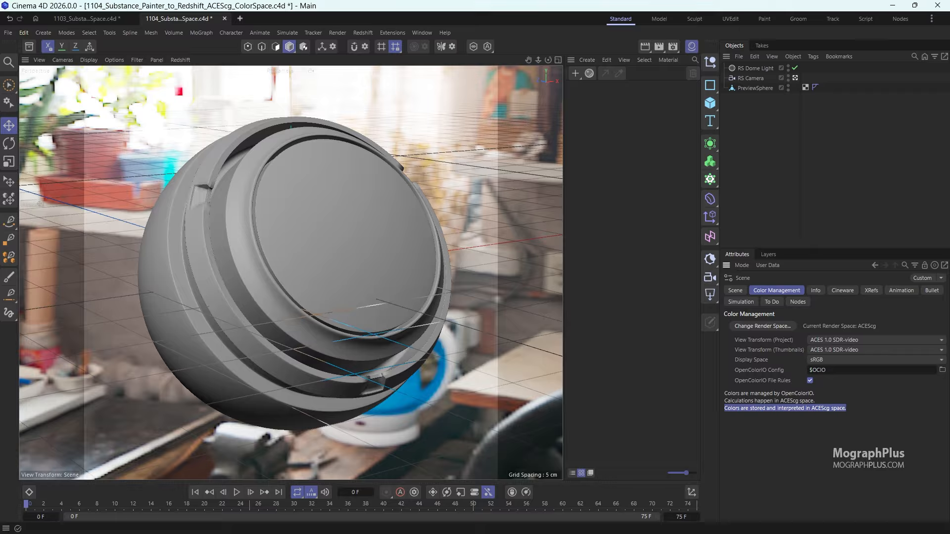
left_click(792, 409)
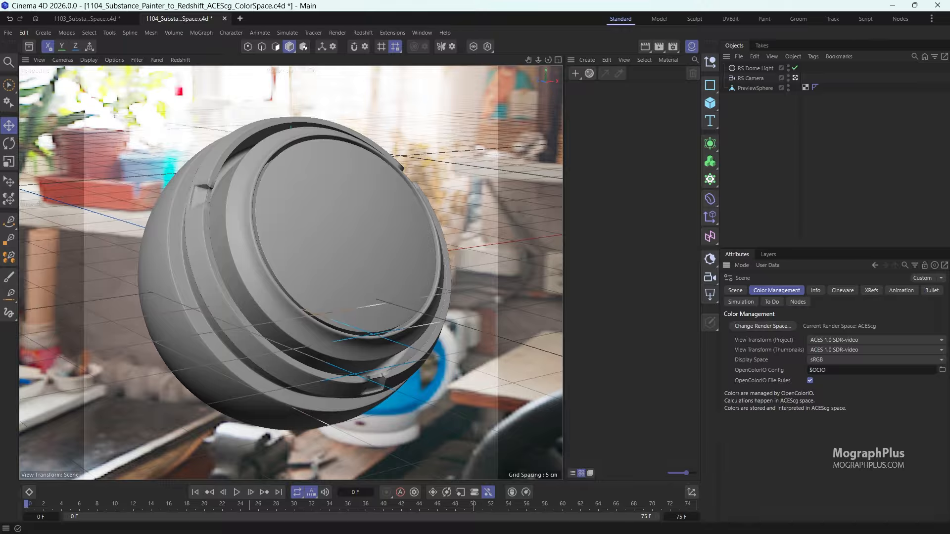
- Switch to Substance 3D Painter and review the Color Management settings in the project configuration, including the OpenColorIO configuration and bitmap import defaults
key("alt+Tab")
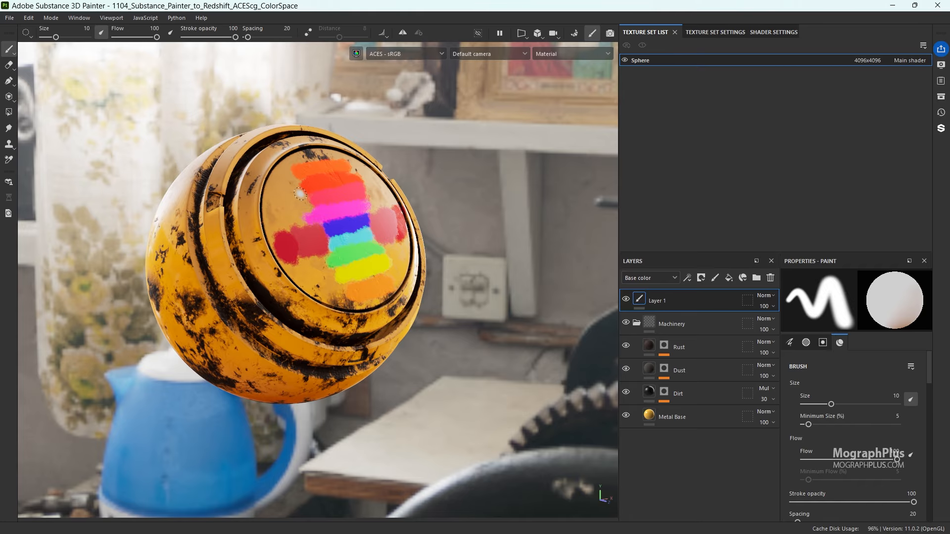
left_click_drag(309, 185, 385, 166, "alt")
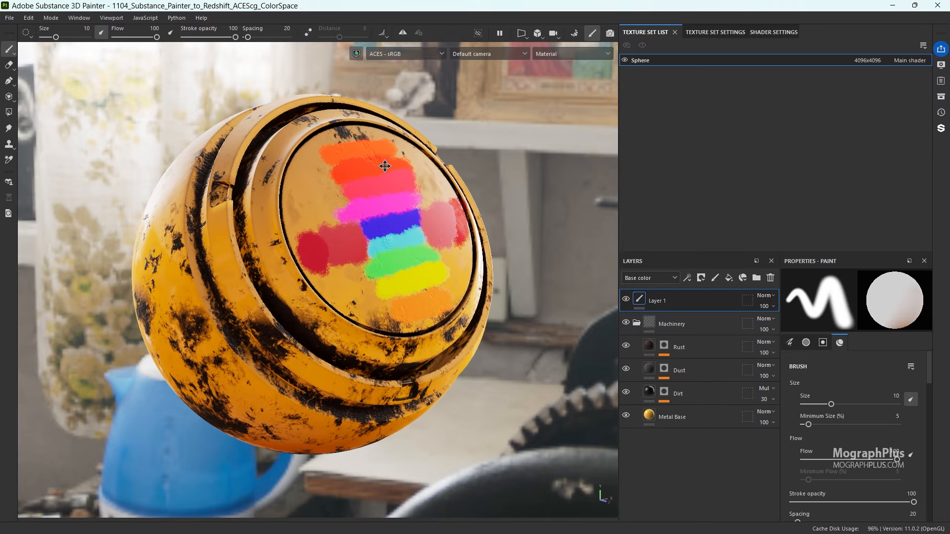
left_click(28, 18)
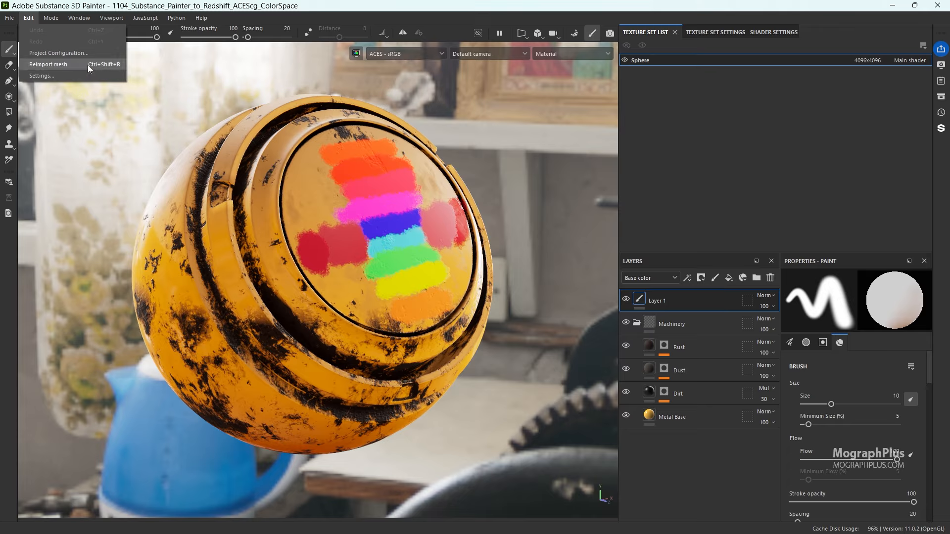
left_click(58, 53)
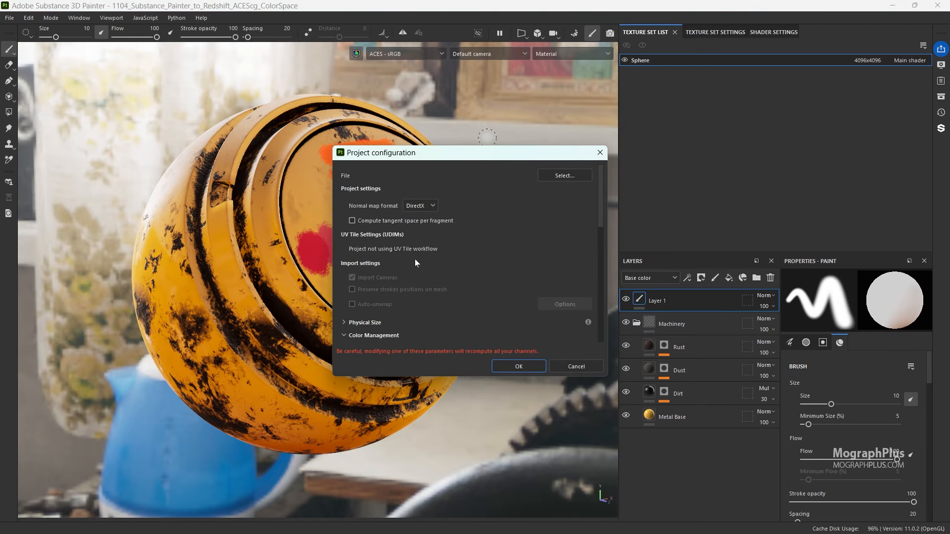
scroll(406, 264, "down", 5)
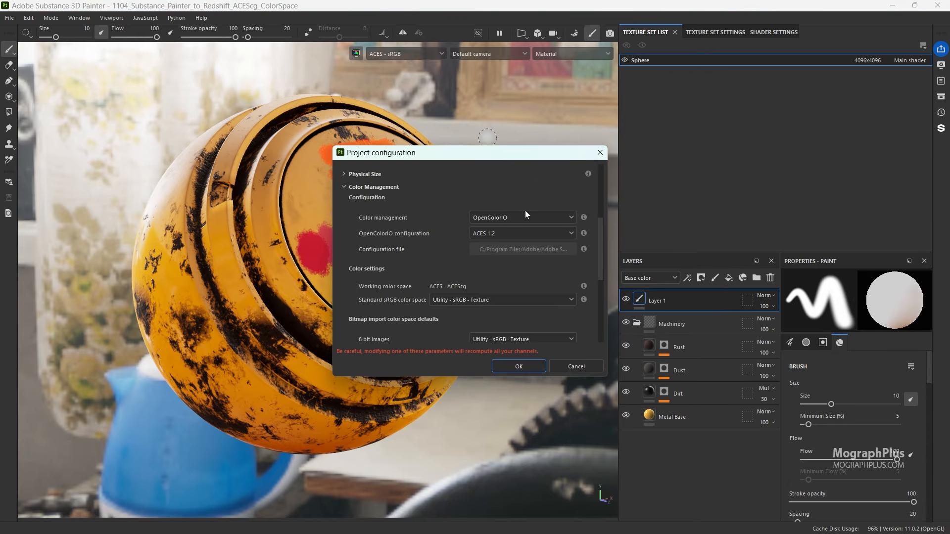
left_click(504, 232)
left_click(504, 232)
left_click(504, 230)
left_click(504, 231)
scroll(428, 249, "down", 5)
scroll(429, 249, "up", 4)
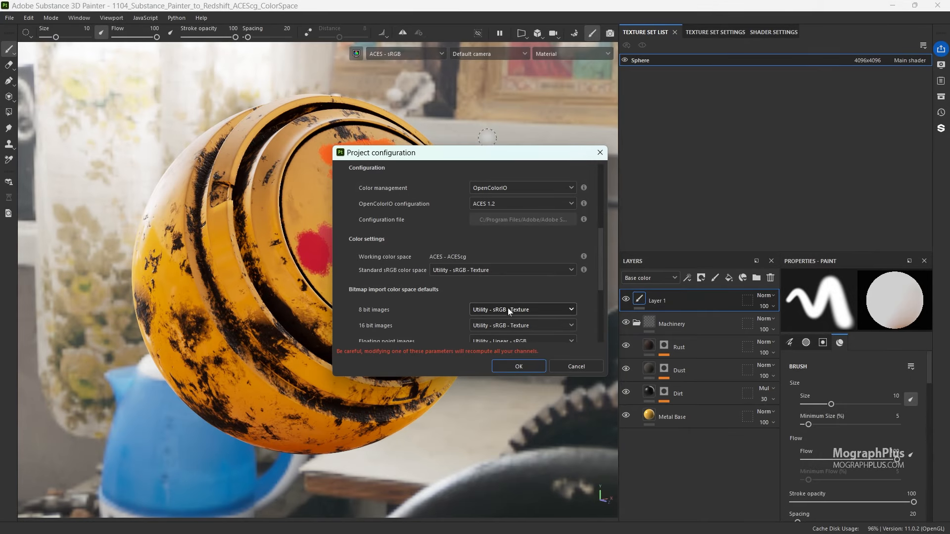
left_click(519, 365)
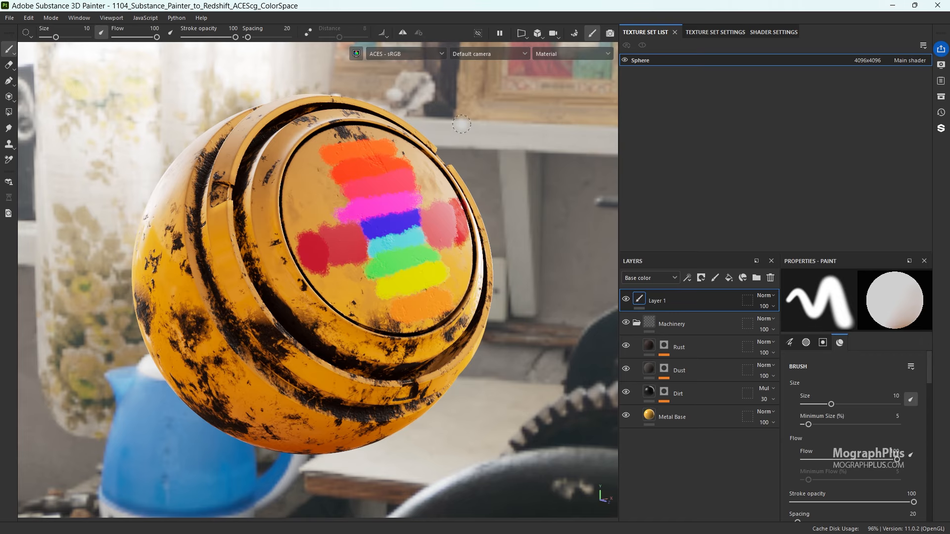
- Inspect the sphere's individual texture channels, starting with Base color, and return the viewport to the Material view
left_click(553, 54)
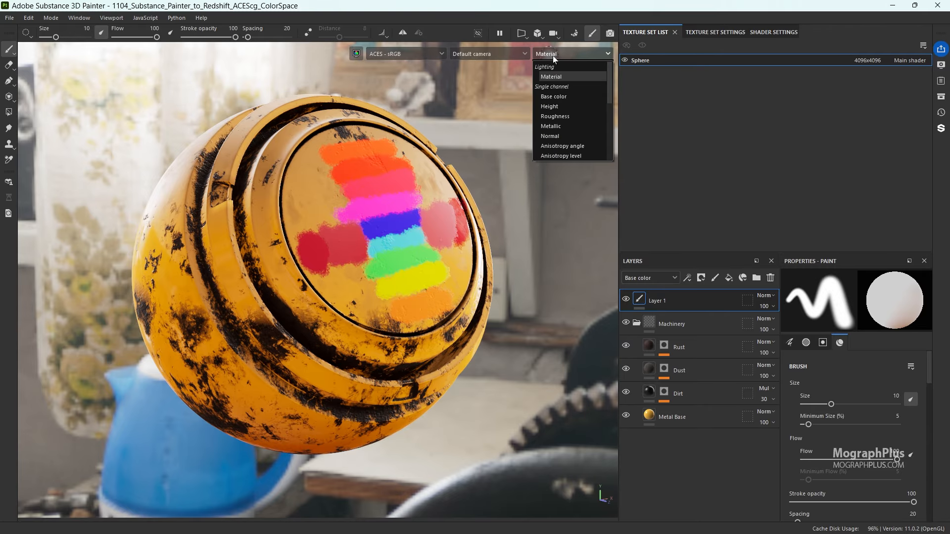
left_click(580, 95)
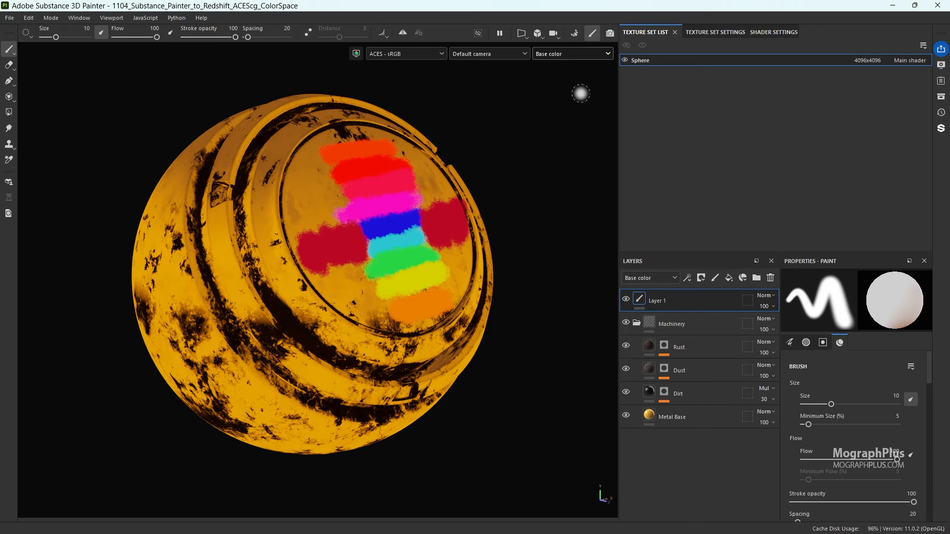
key("b")
key("b")
key("b")
key("b")
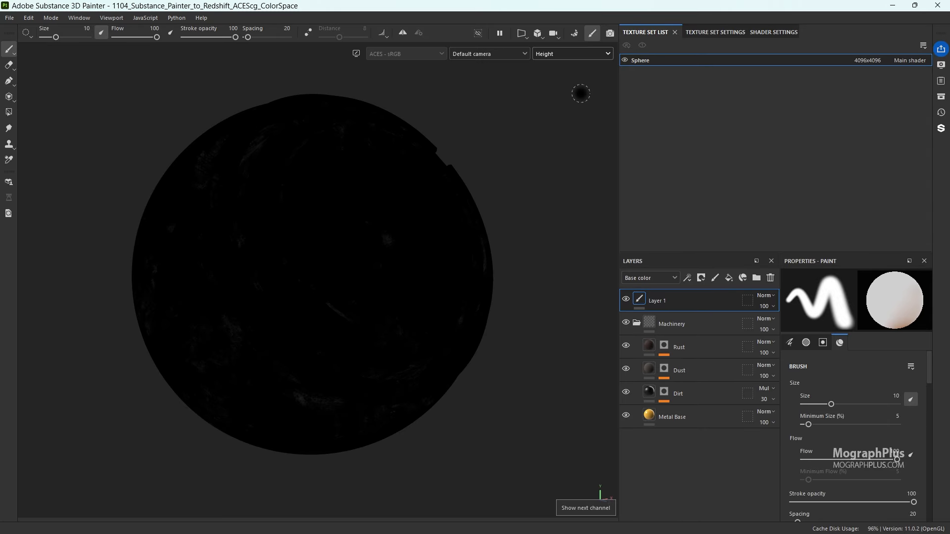
key("b")
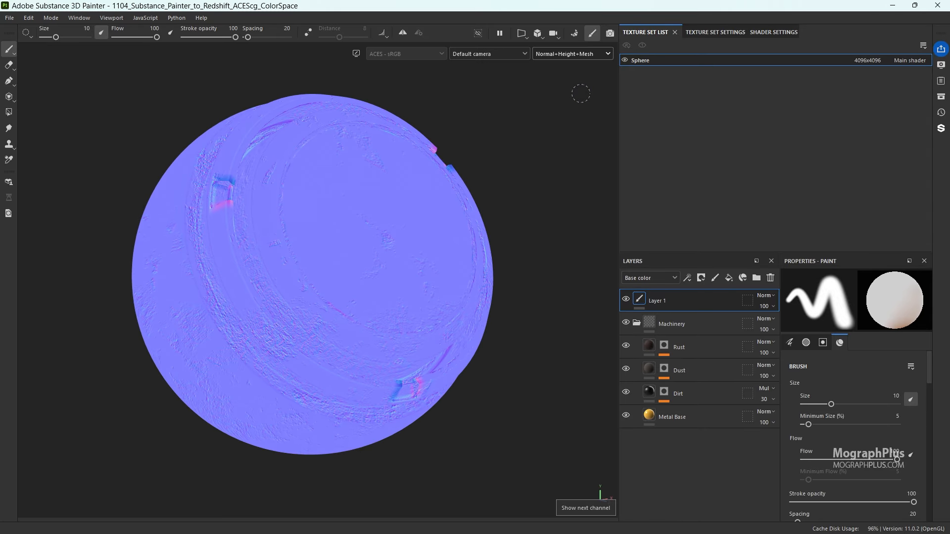
key("m")
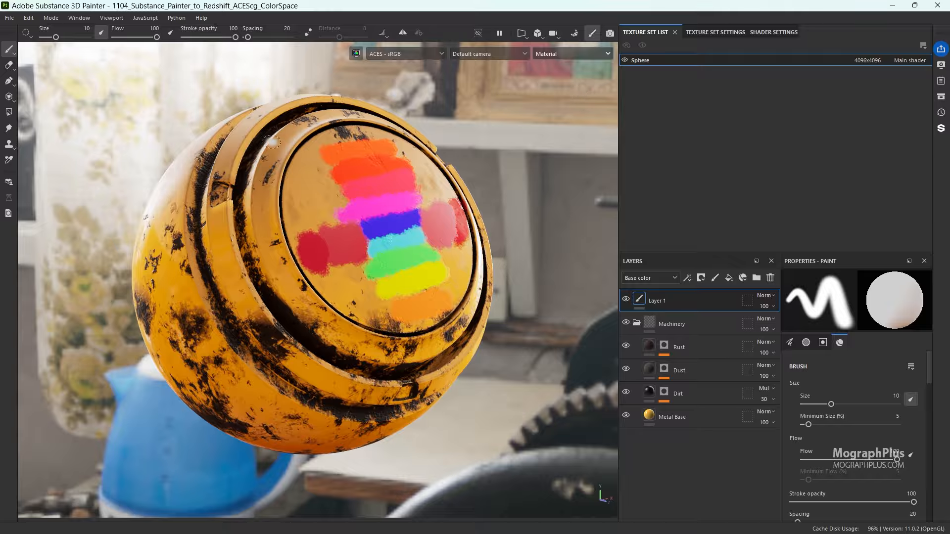
- Open the texture export settings and use the PBR Metallic Roughness output template
left_click(9, 18)
left_click(94, 162)
mouse_move(335, 92)
left_mouse_down()
mouse_move(300, 111)
mouse_move(509, 99)
mouse_move(464, 102)
left_mouse_up()
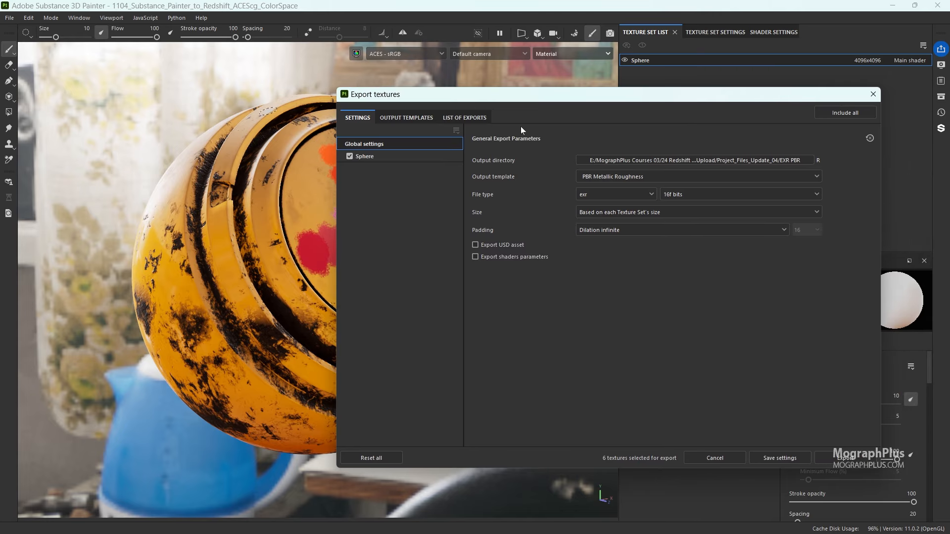
left_click(614, 176)
left_click(617, 178)
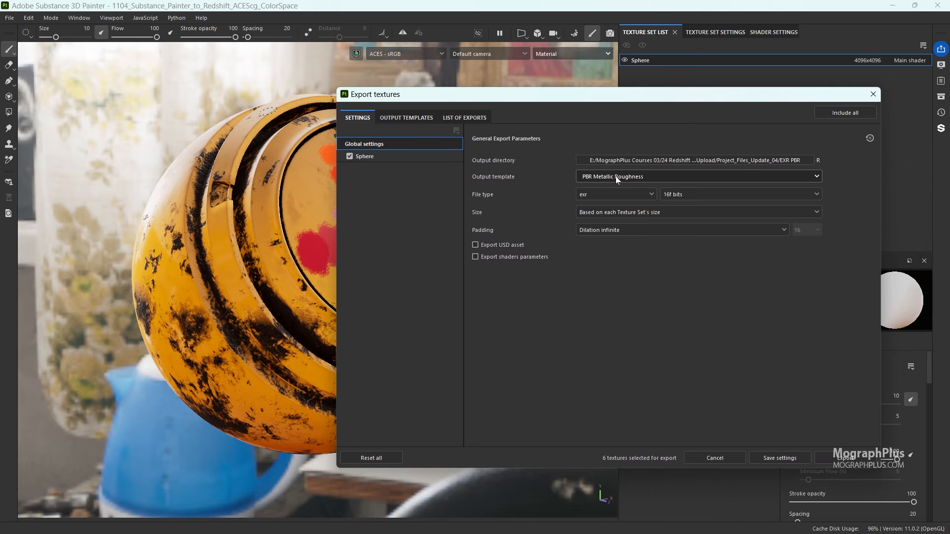
- Set the export file type to png at 16 bits and the texture size to 4096
left_click(587, 196)
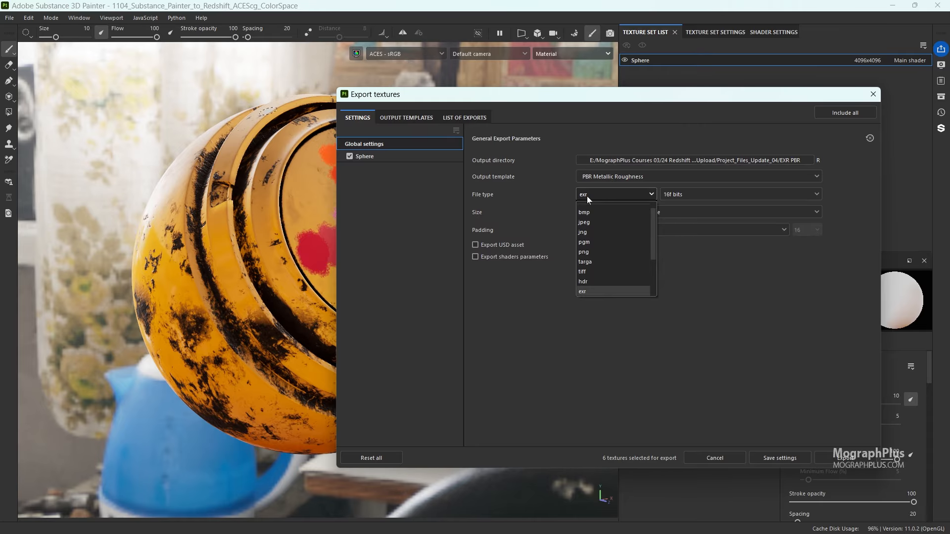
left_click(609, 250)
left_click(680, 198)
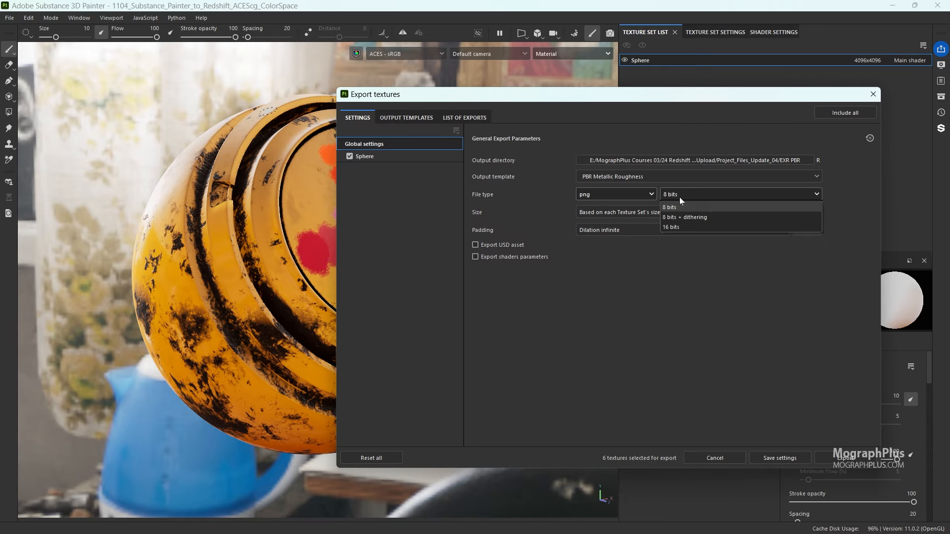
left_click(675, 228)
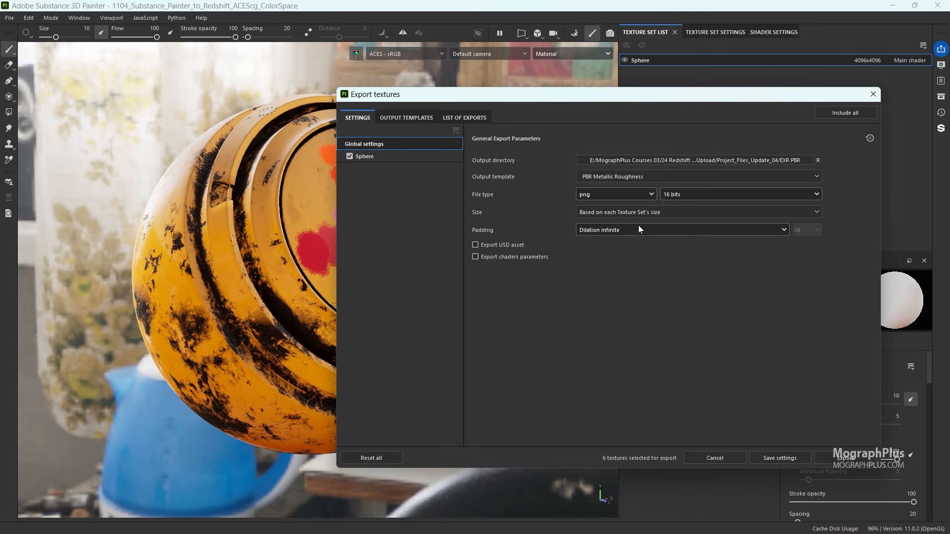
left_click(625, 214)
left_click(614, 300)
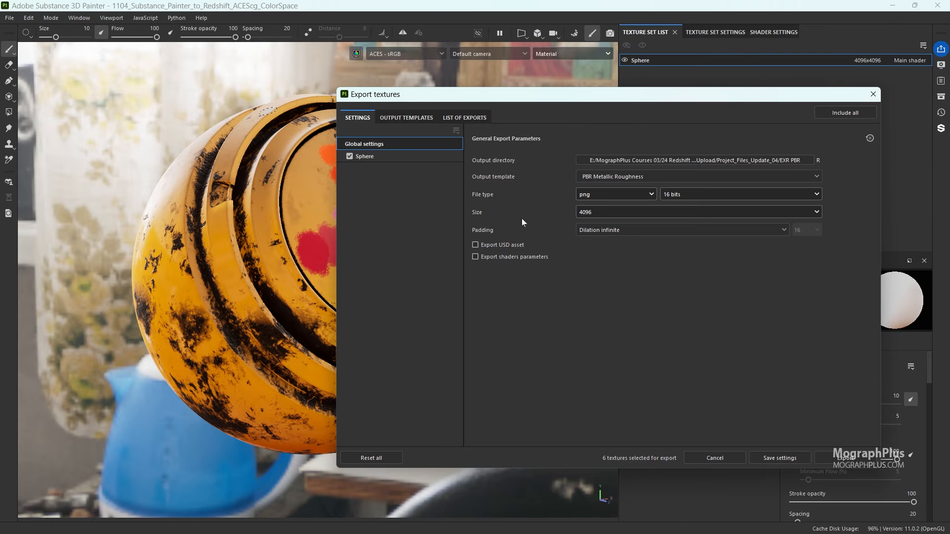
- Review the list of exports, checking each map's file name, bit depth and color space
left_click(463, 118)
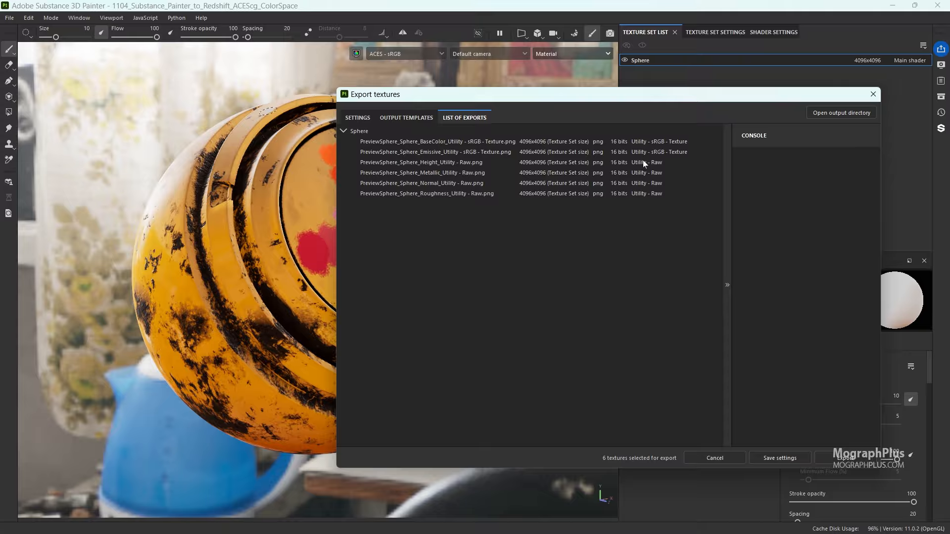
mouse_move(478, 174)
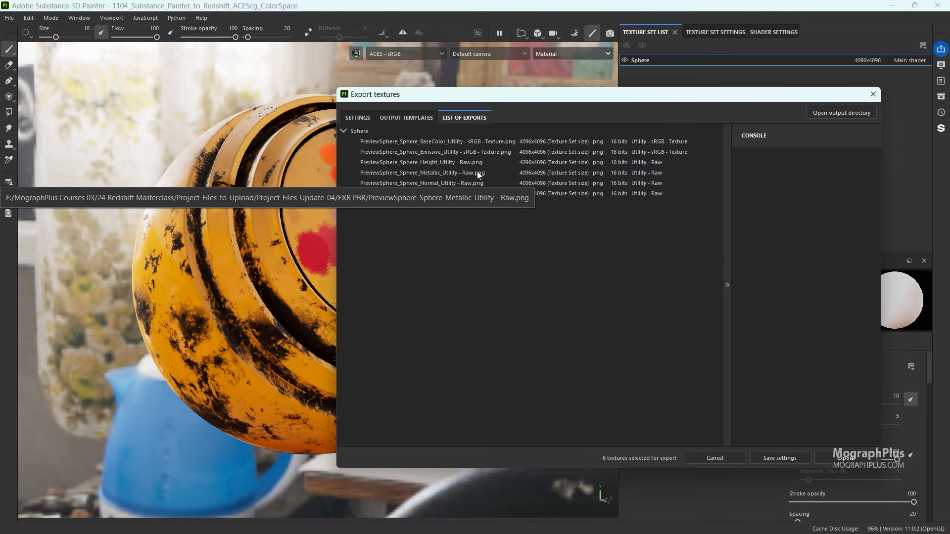
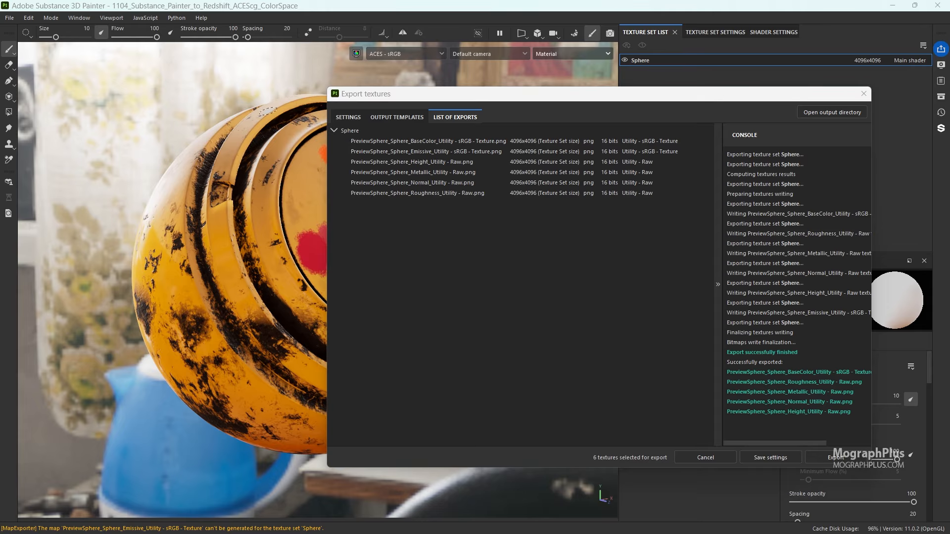
- Open the ACEScg_PNG folder in the texture output directory, maximize the window and turn on the file preview
left_click_drag(949, 133, 548, 134)
double_click(447, 233)
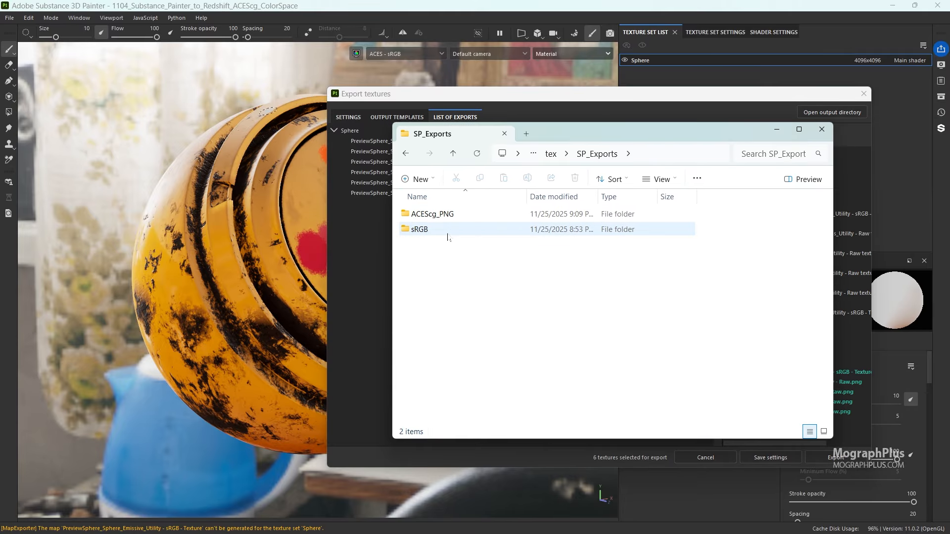
double_click(469, 213)
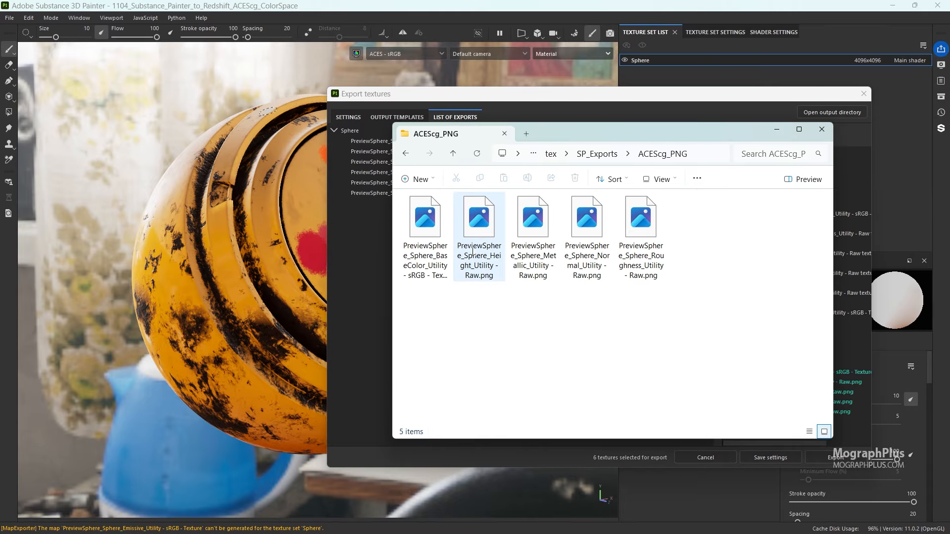
left_click(799, 129)
left_click(914, 58)
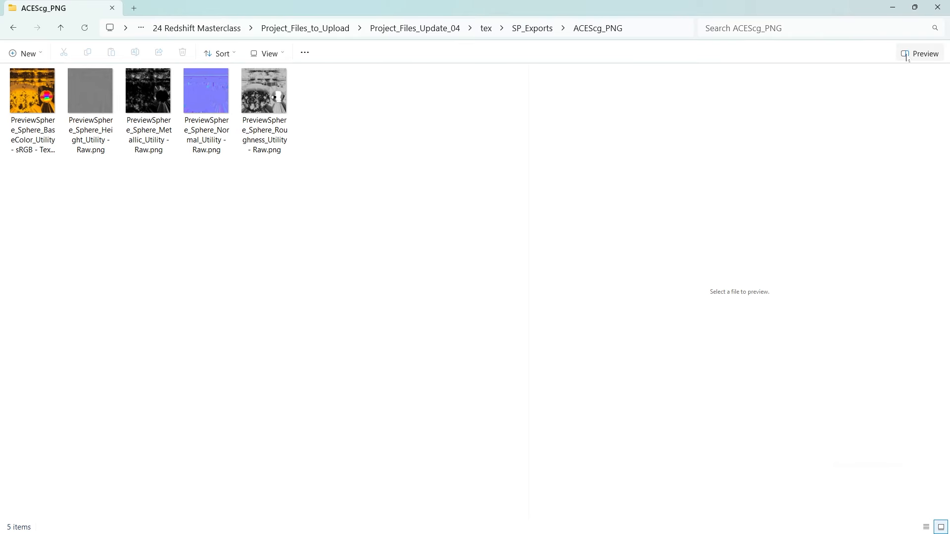
- Preview the exported base color, height, metallic, normal and roughness maps one after another
left_click(51, 90)
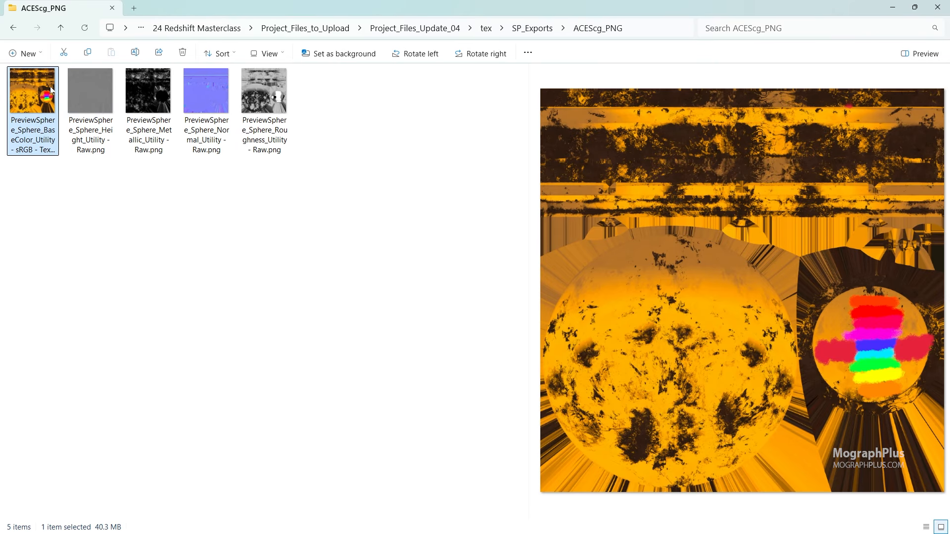
mouse_move(92, 93)
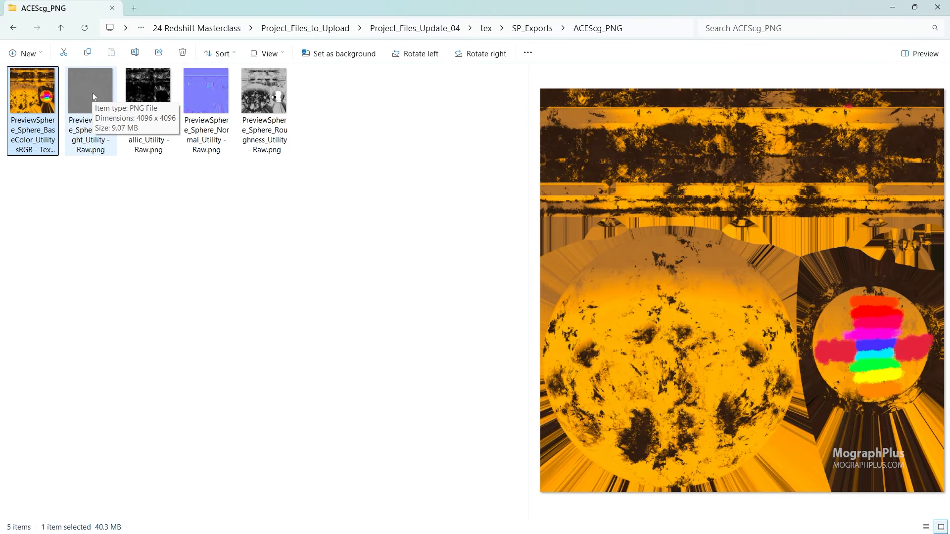
left_click(92, 93)
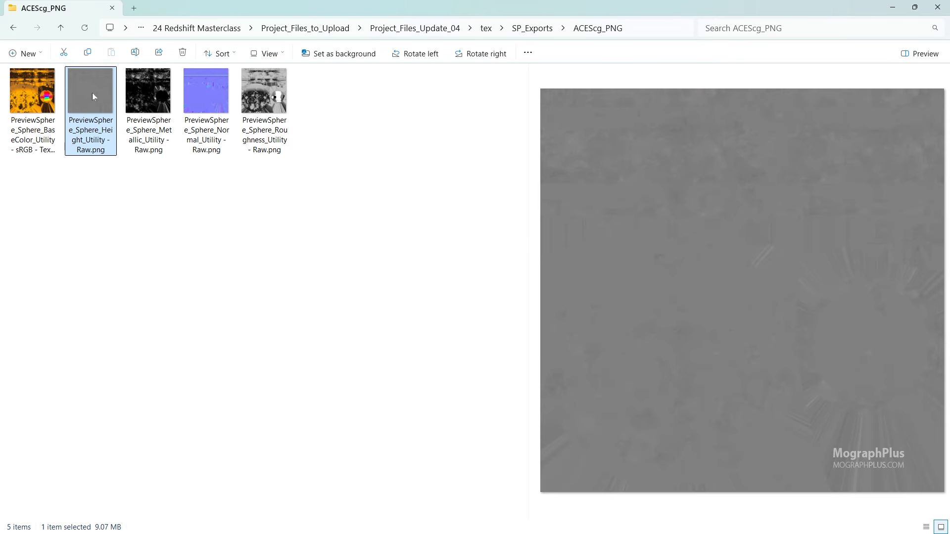
left_click(143, 103)
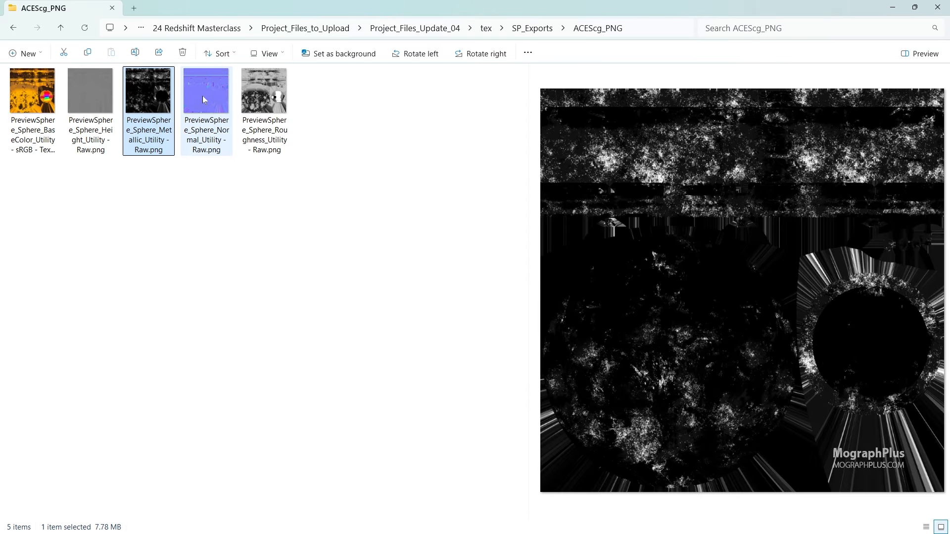
left_click(203, 96)
left_click(254, 96)
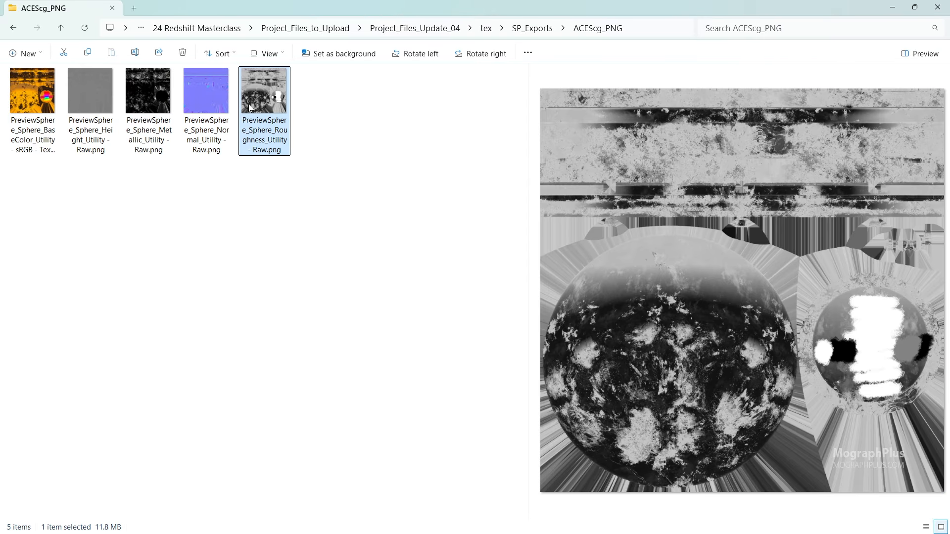
- Compare the exported sRGB base color map with the four Raw utility maps
left_click(20, 94)
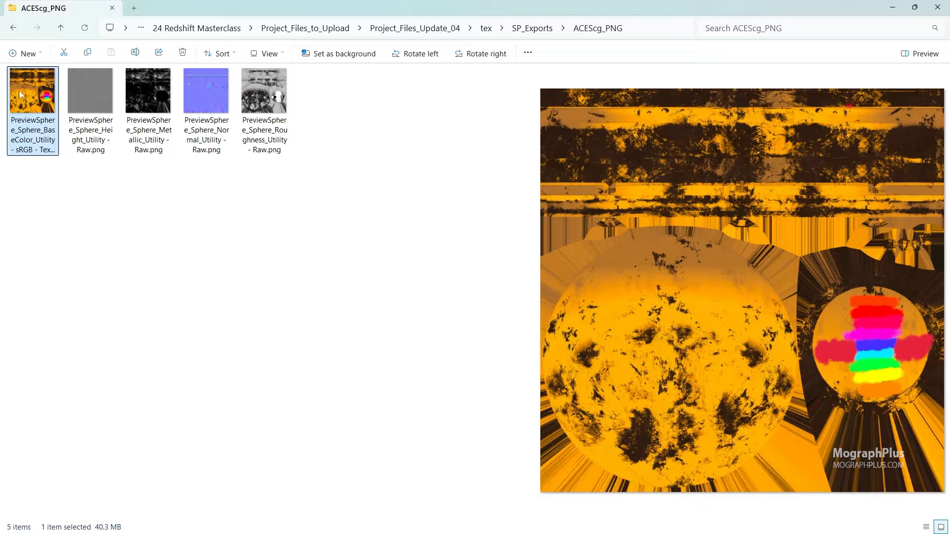
left_click_drag(62, 166, 294, 154)
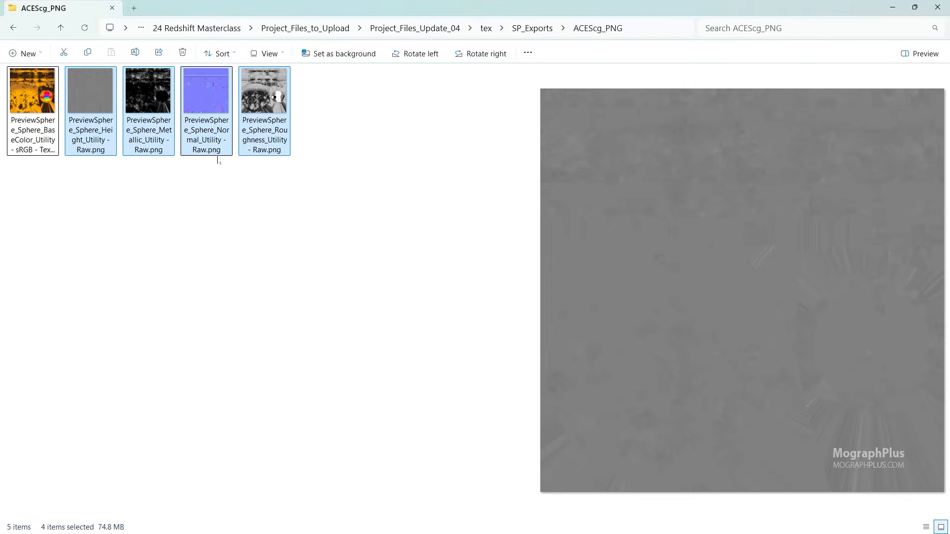
left_click(267, 102)
left_click(113, 104)
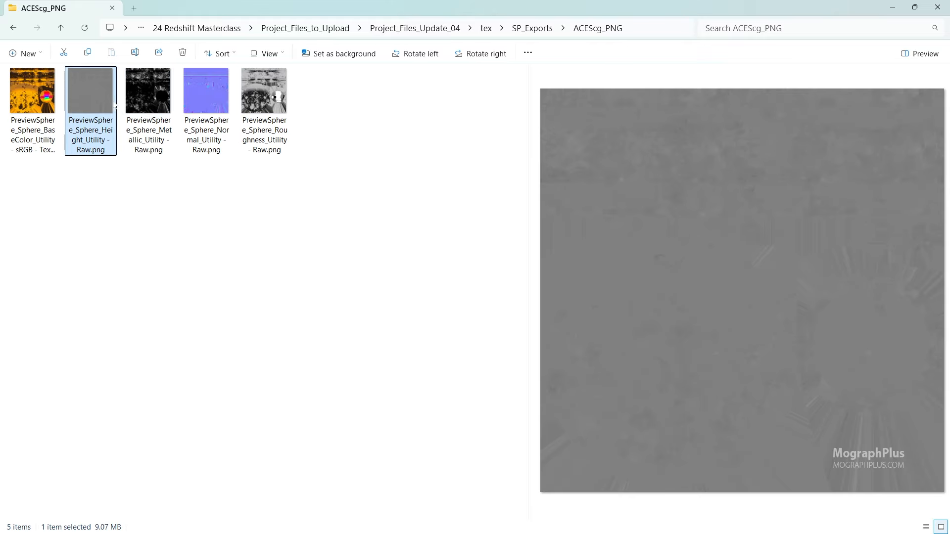
left_click(53, 102)
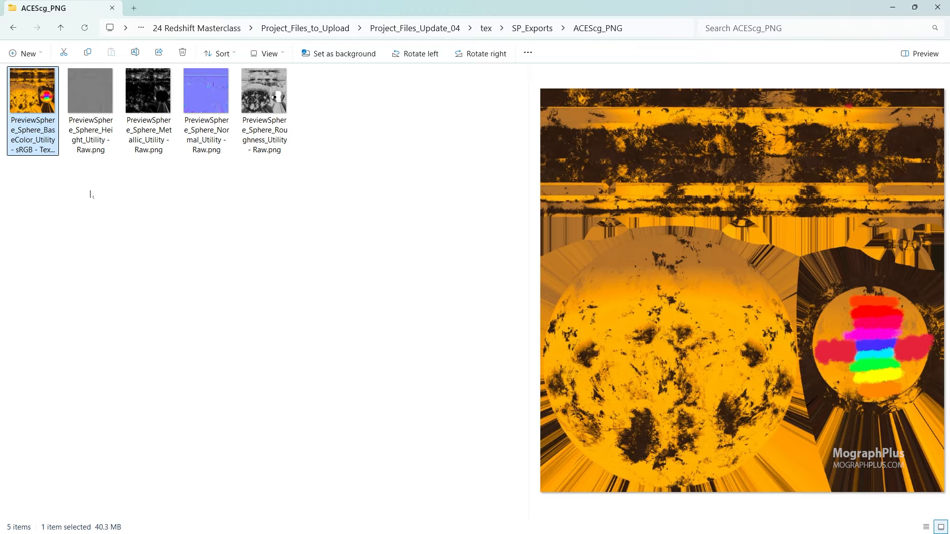
- Close the exported files folder and the texture export dialog, and switch to Cinema 4D
left_click(937, 6)
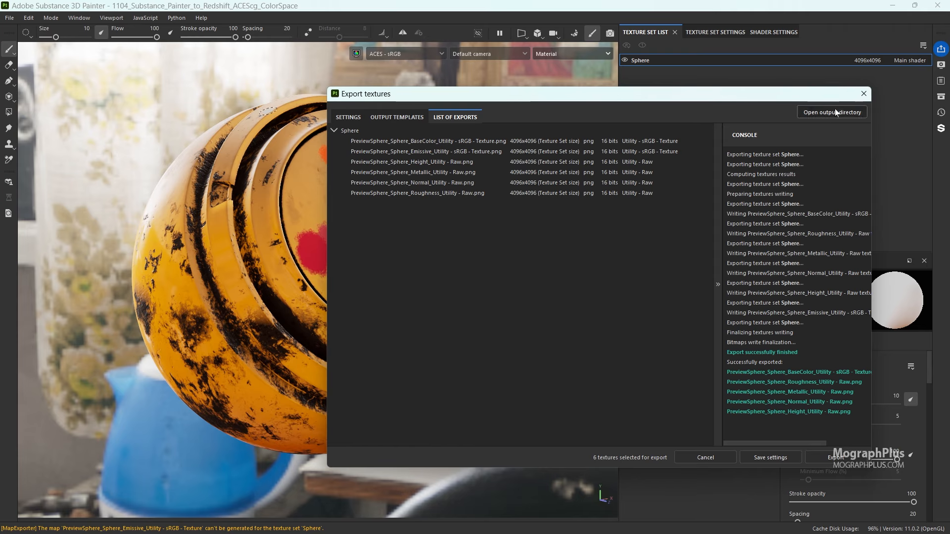
left_click(864, 94)
left_click(896, 8)
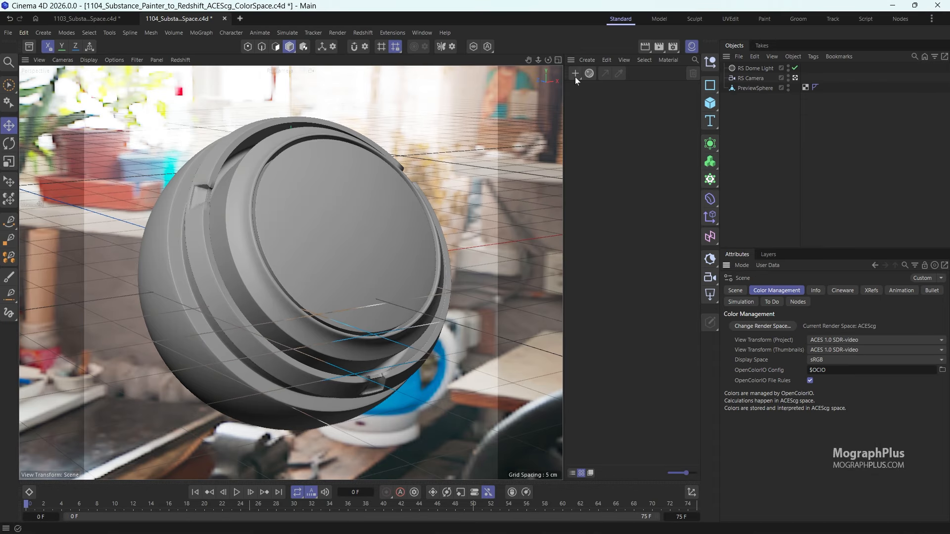
- Create a Redshift material, assign it to the PreviewSphere object and open its node graph
left_click(574, 74)
left_click_drag(589, 100, 757, 92)
double_click(580, 98)
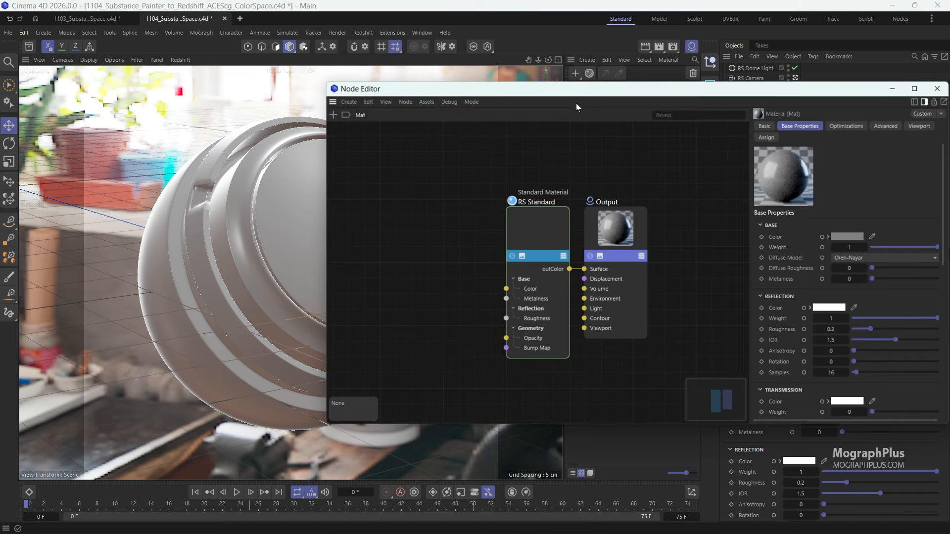
- Set the reflection weight of the RS Standard node to 0
left_click_drag(499, 93, 140, 99)
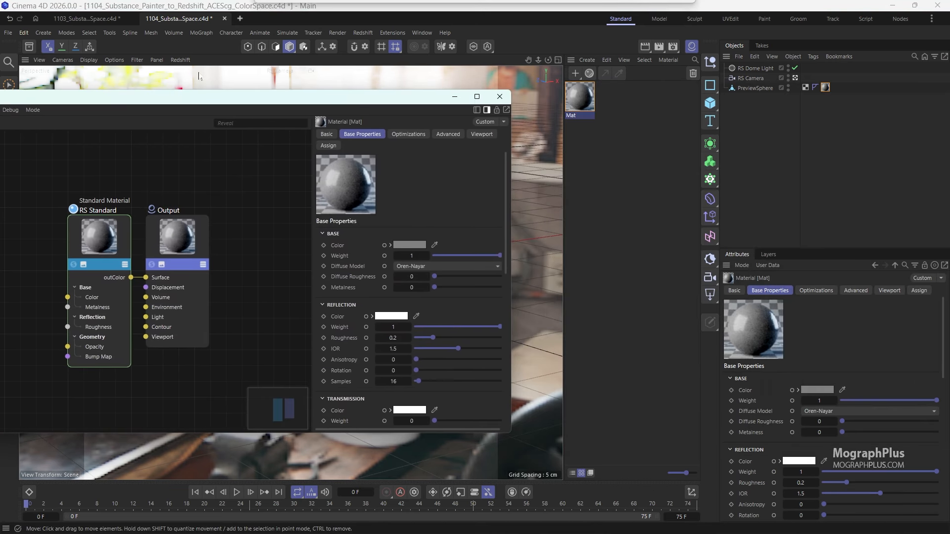
left_click(120, 240)
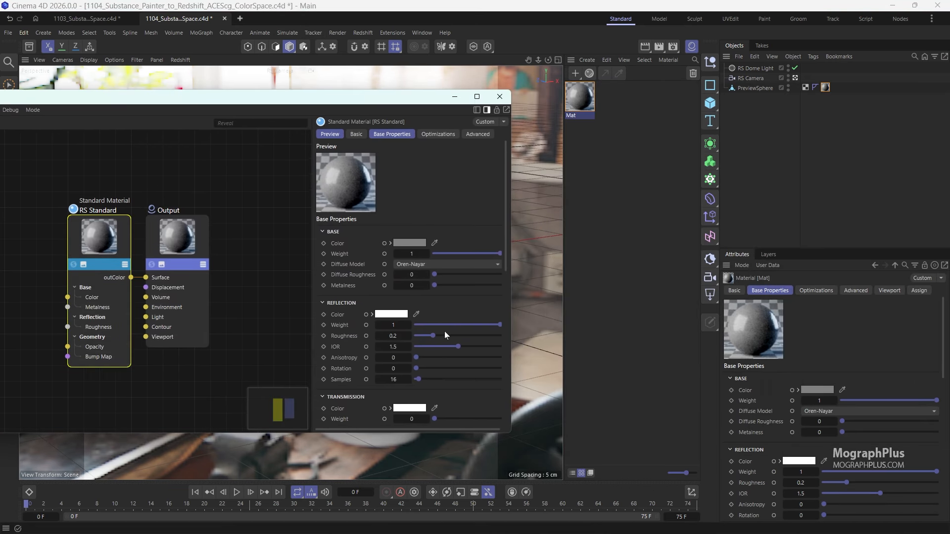
left_click_drag(444, 327, 374, 321)
- Open the Redshift RenderView, start the interactive render and arrange it beside the node editor
left_click(362, 32)
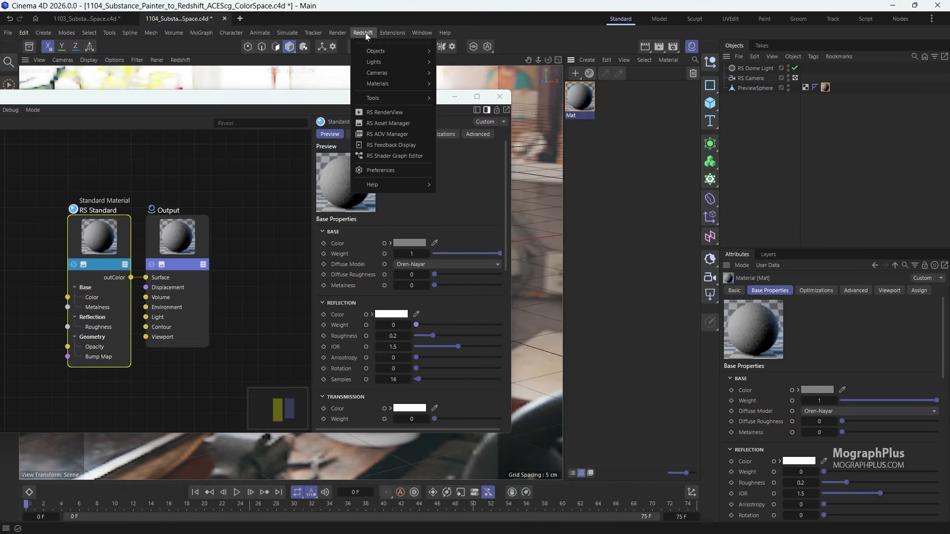
left_click(385, 114)
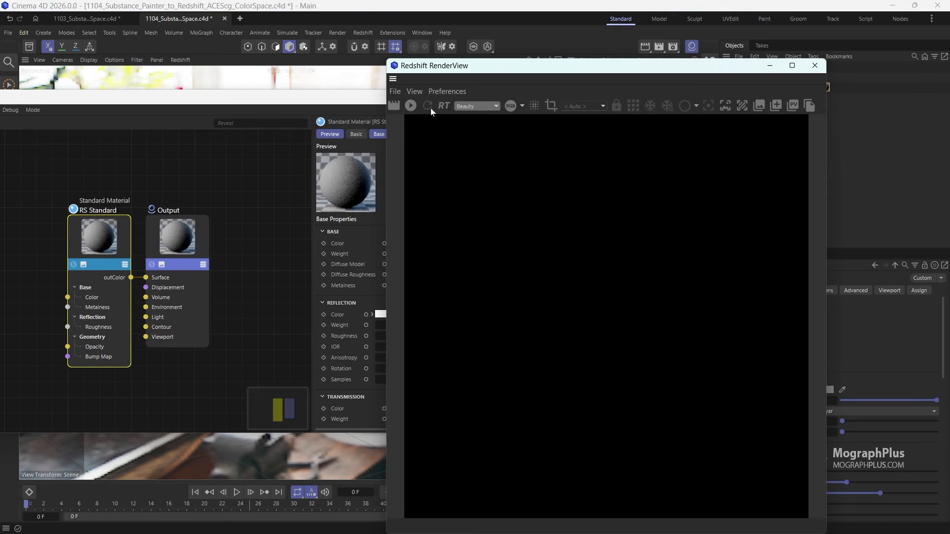
left_click(410, 105)
left_click_drag(535, 73, 649, 39)
left_click_drag(354, 96, 443, 97)
- Add a Texture node to the material's node graph
left_click(136, 239)
double_click(136, 238)
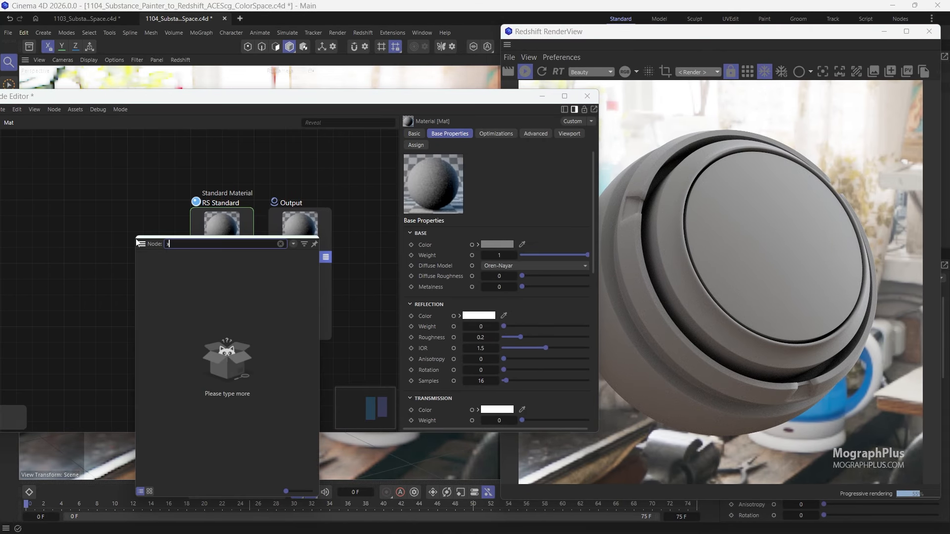
type("x")
key("Escape")
double_click(135, 239)
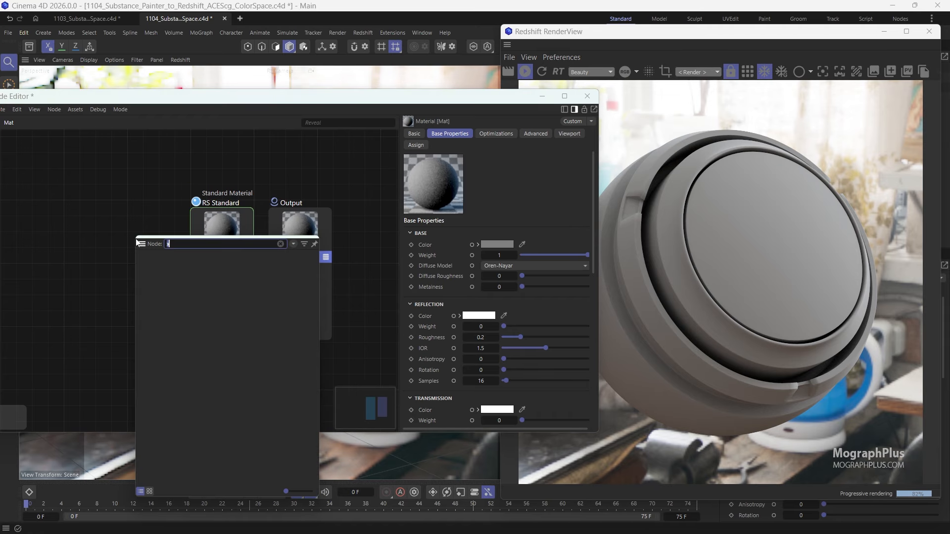
type("TEXT")
key("Return")
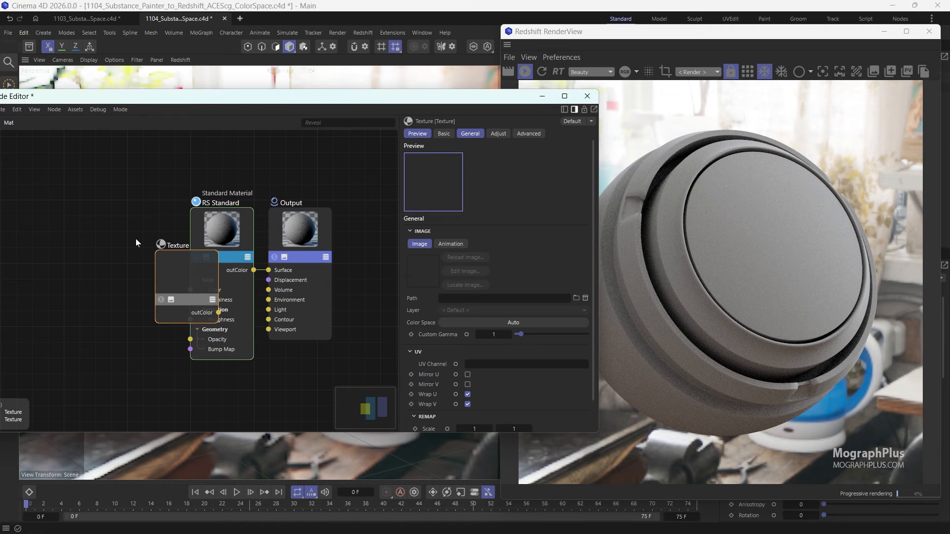
- Load PreviewSphere_Sphere_BaseColor_Utility - sRGB - Texture.png from the ACEScg_PNG folder into the Texture node
left_click(575, 297)
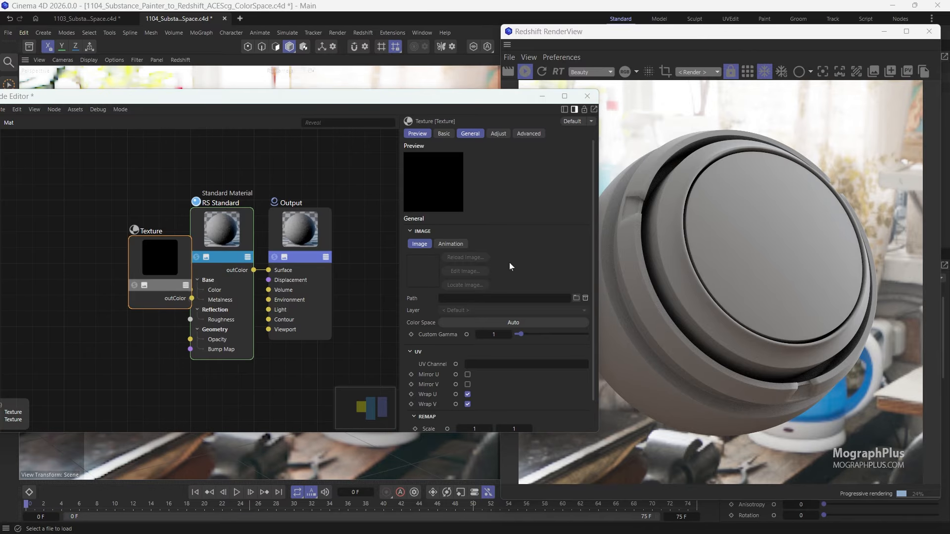
left_click(548, 103)
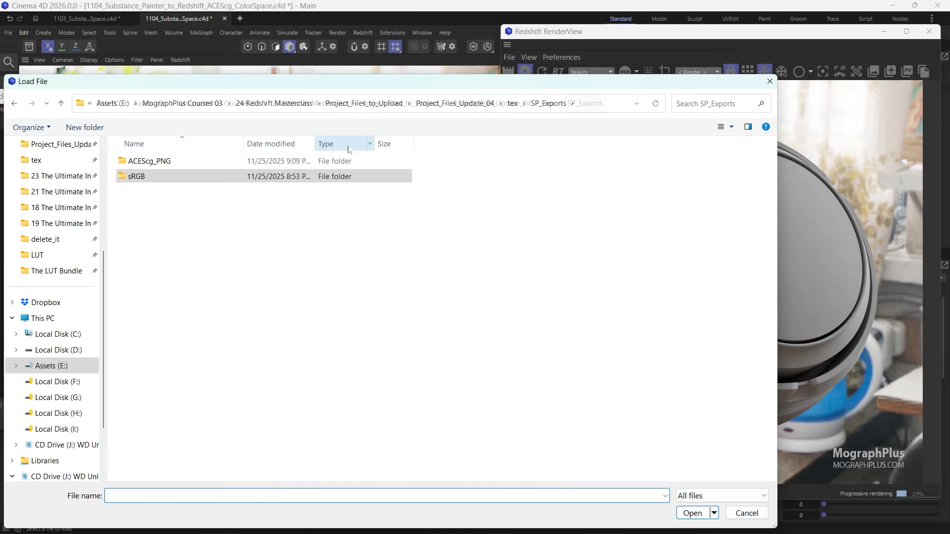
double_click(218, 163)
double_click(146, 165)
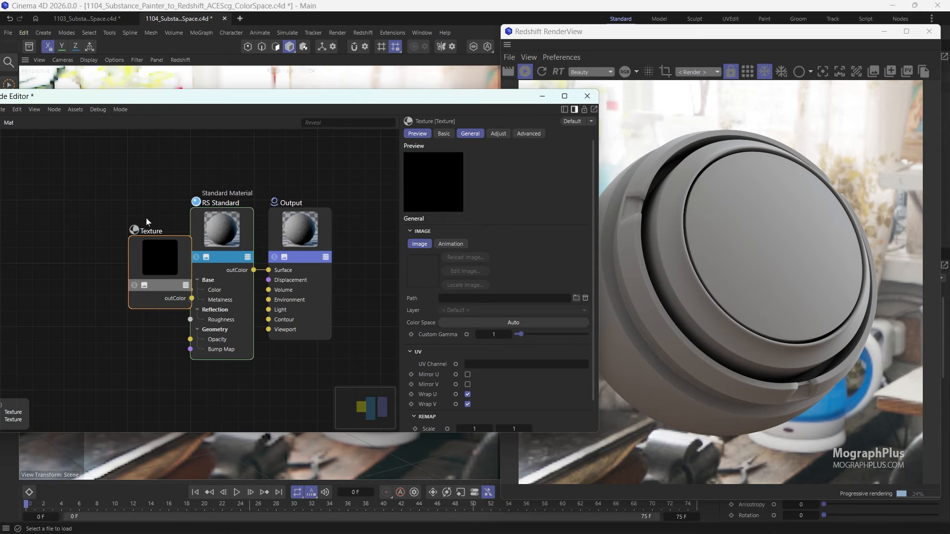
- Connect the Texture node's outColor to the Color input of RS Standard, with the Texture node moved clear of it
left_click_drag(156, 254, 118, 230)
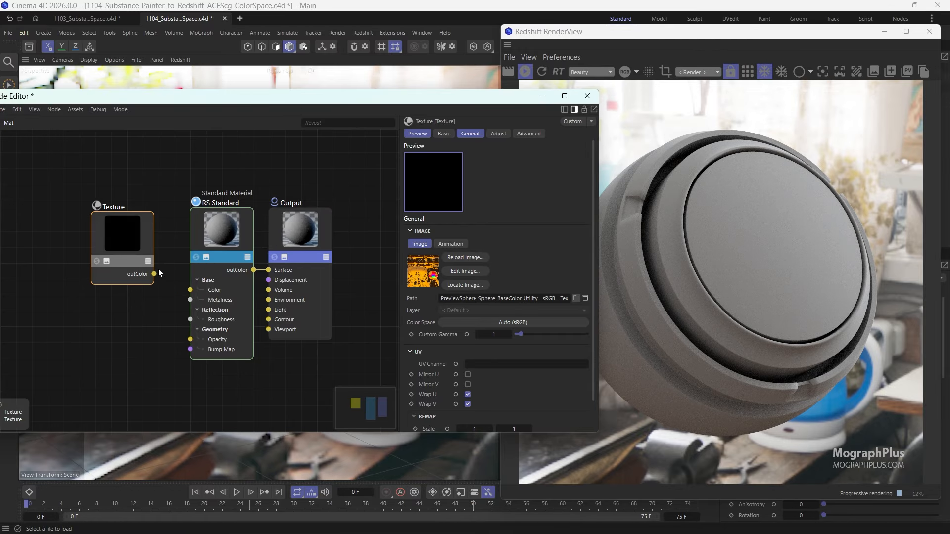
left_click_drag(190, 296, 190, 290)
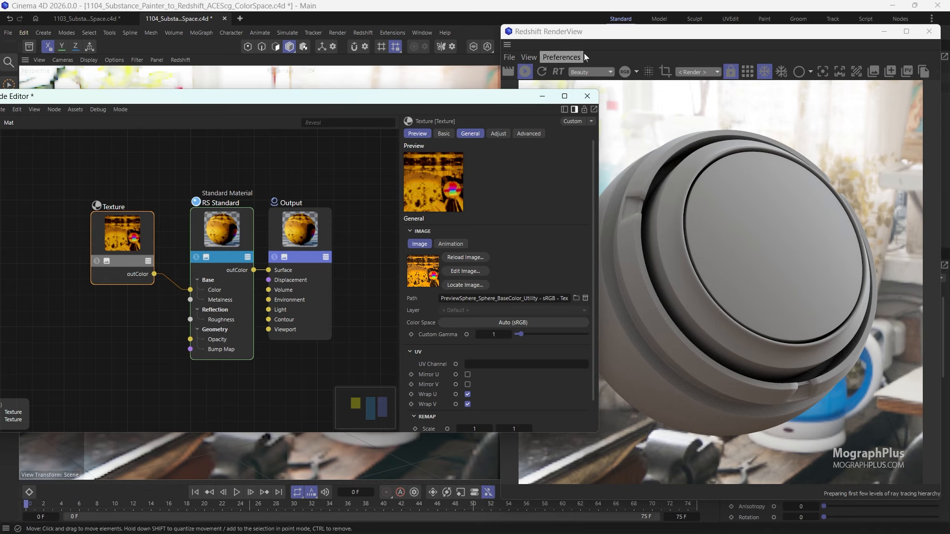
left_click_drag(446, 101, 399, 99)
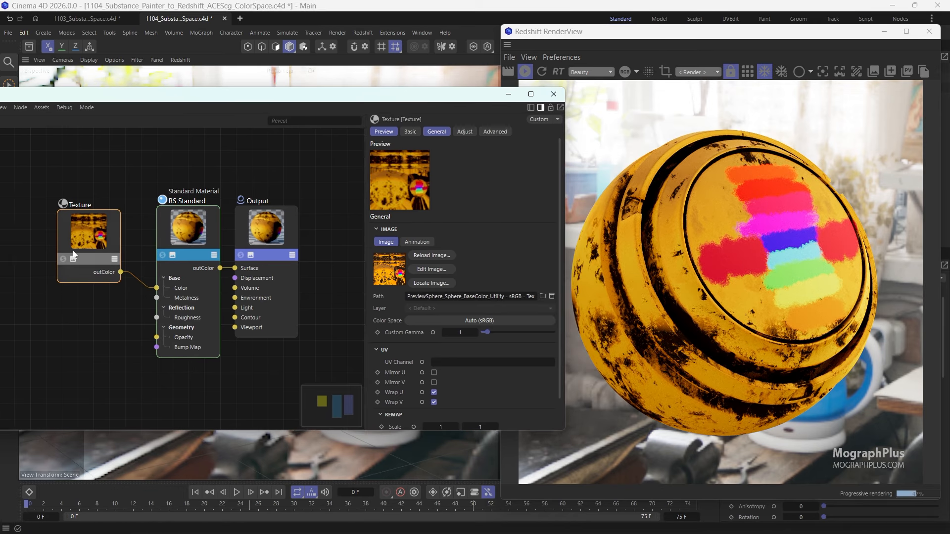
- Try the ACEScg color space on the base color texture
left_click(482, 321)
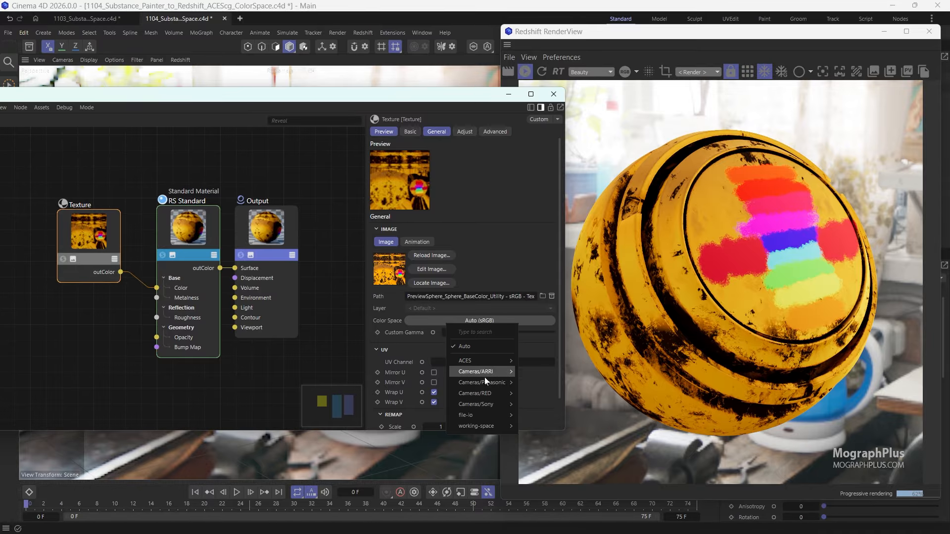
mouse_move(475, 416)
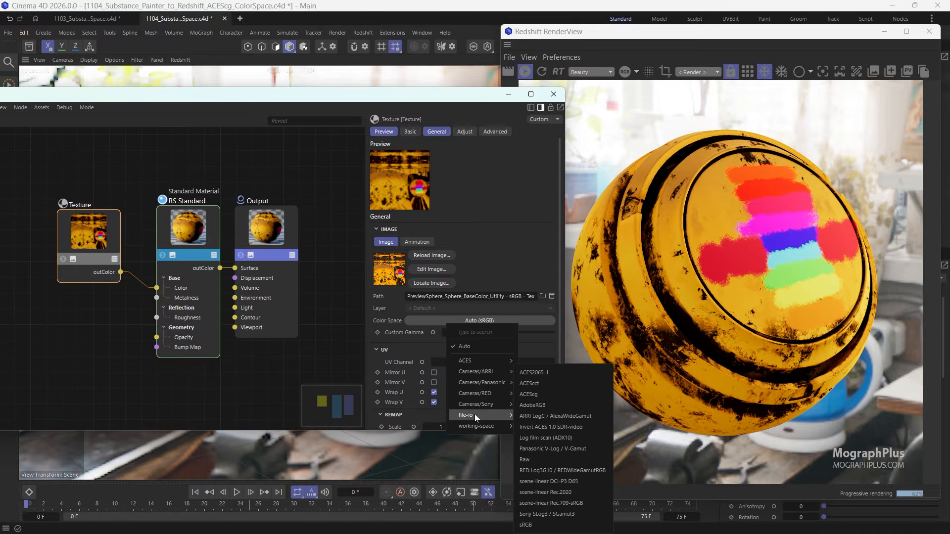
left_click(564, 394)
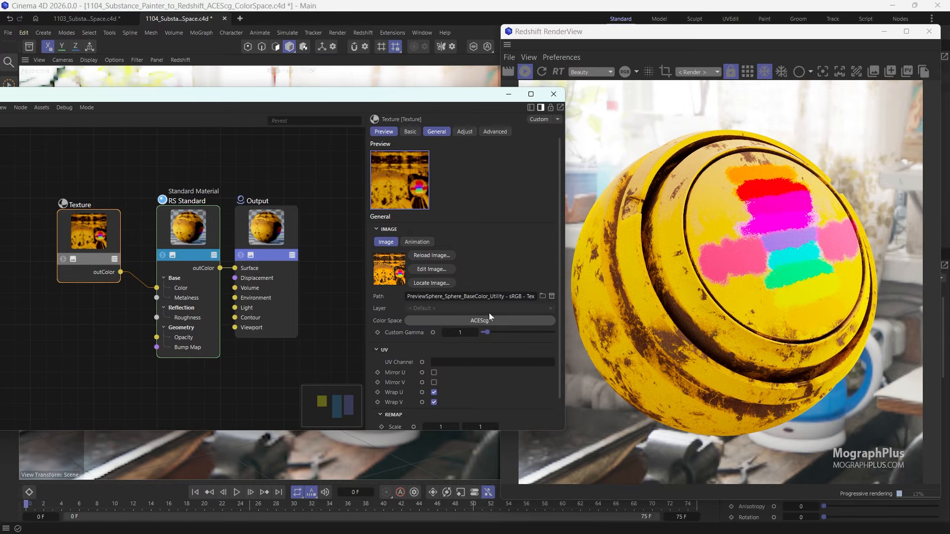
- Set the base color texture's color space to sRGB
left_click(479, 320)
mouse_move(496, 403)
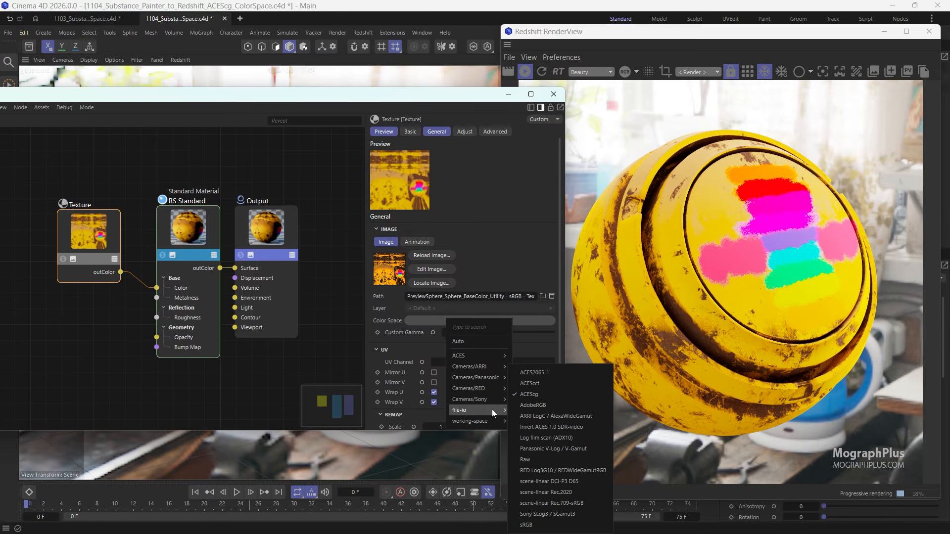
left_click(546, 524)
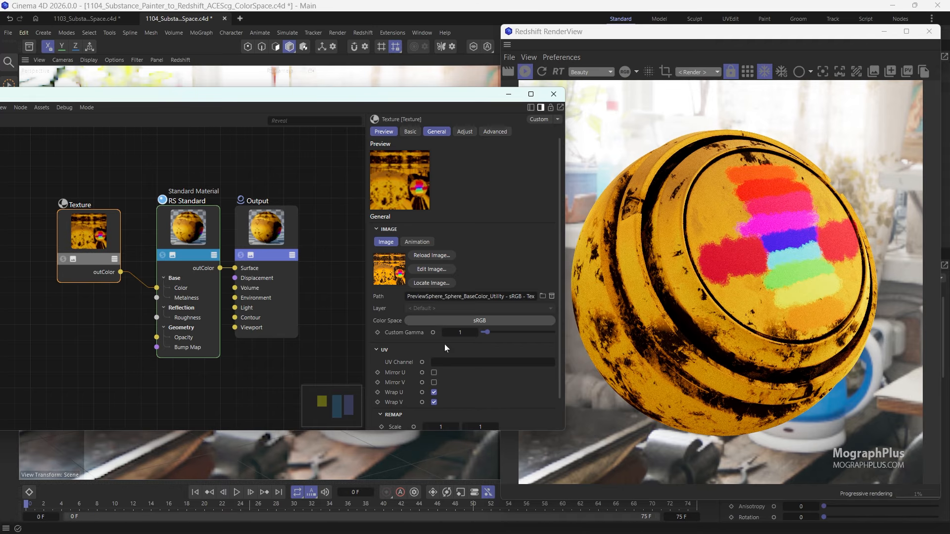
- Spread out the Texture, RS Standard and Output nodes to make room in the graph
left_click_drag(111, 231, 99, 200)
left_click_drag(191, 232, 183, 198)
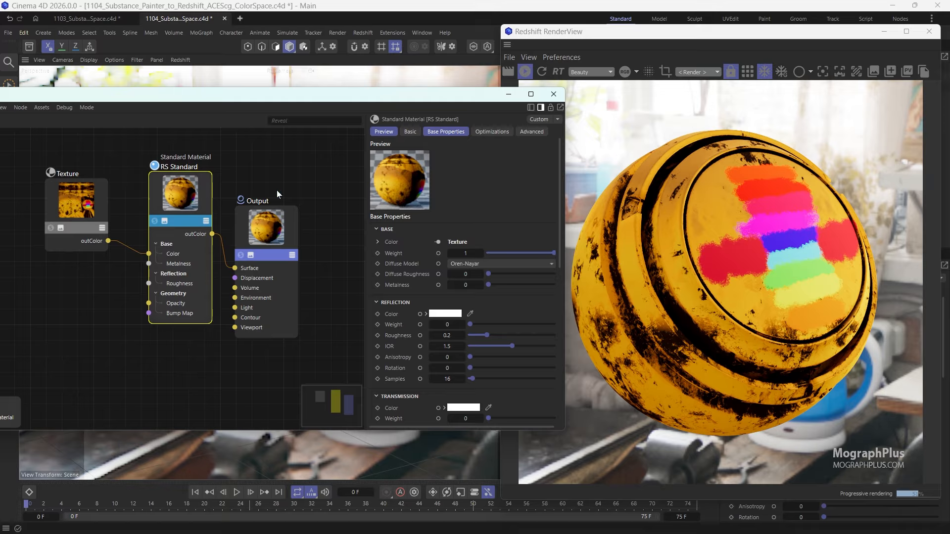
left_click_drag(245, 225, 286, 245)
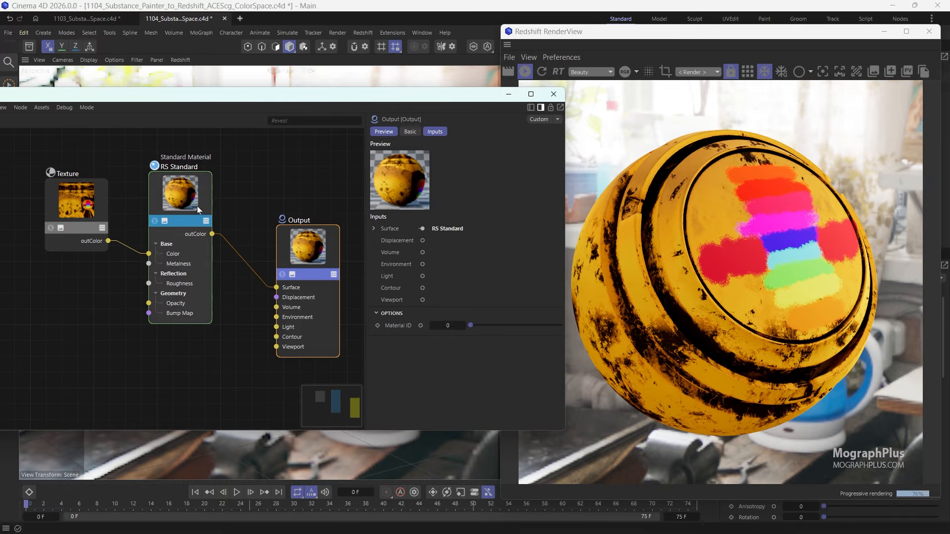
- Switch to Substance 3D Painter and isolate the base color channel to compare its colors with the Redshift render
left_click(198, 207)
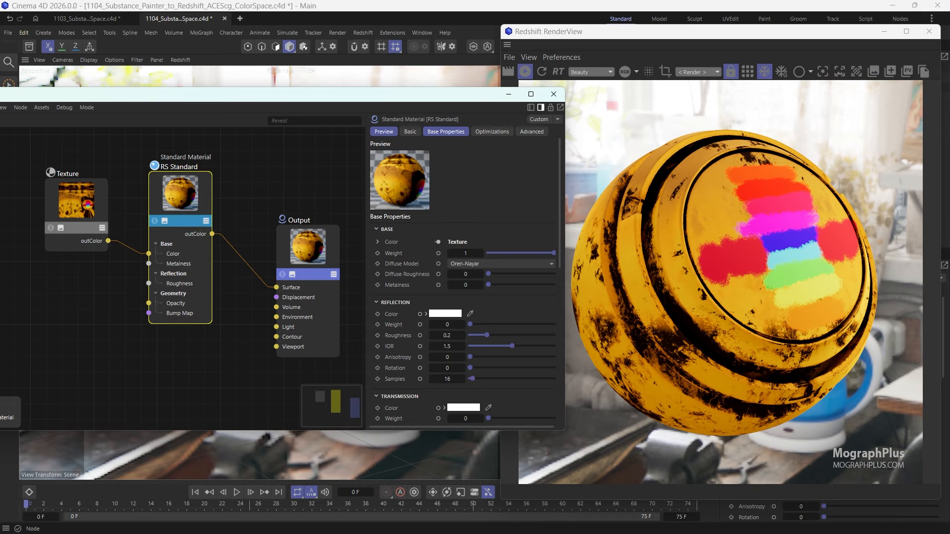
key("alt+Tab")
mouse_move(671, 3)
left_mouse_down()
mouse_move(666, 13)
mouse_move(381, 46)
mouse_move(394, 45)
left_mouse_up()
key("Tab")
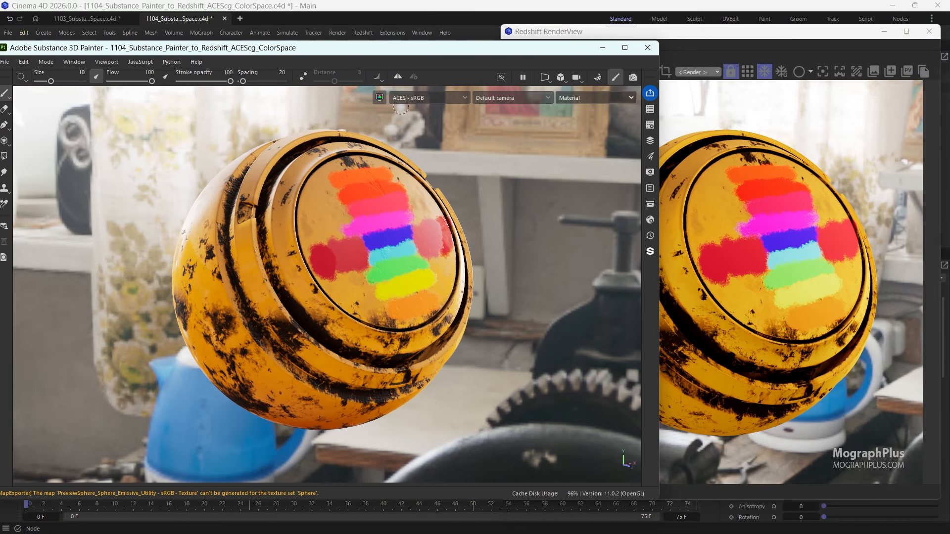
key("b")
key("b")
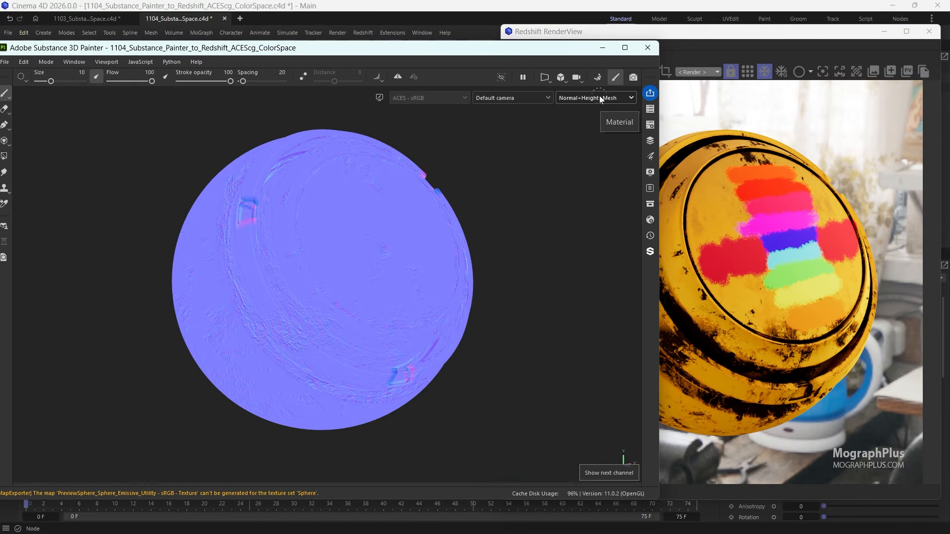
key("shift+b")
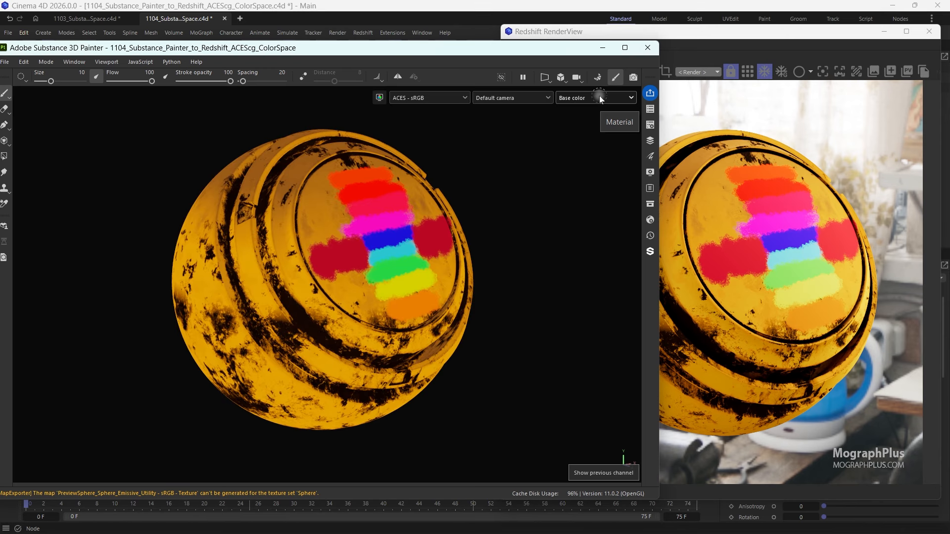
mouse_move(553, 47)
left_mouse_down()
mouse_move(435, 42)
mouse_move(442, 40)
left_mouse_up()
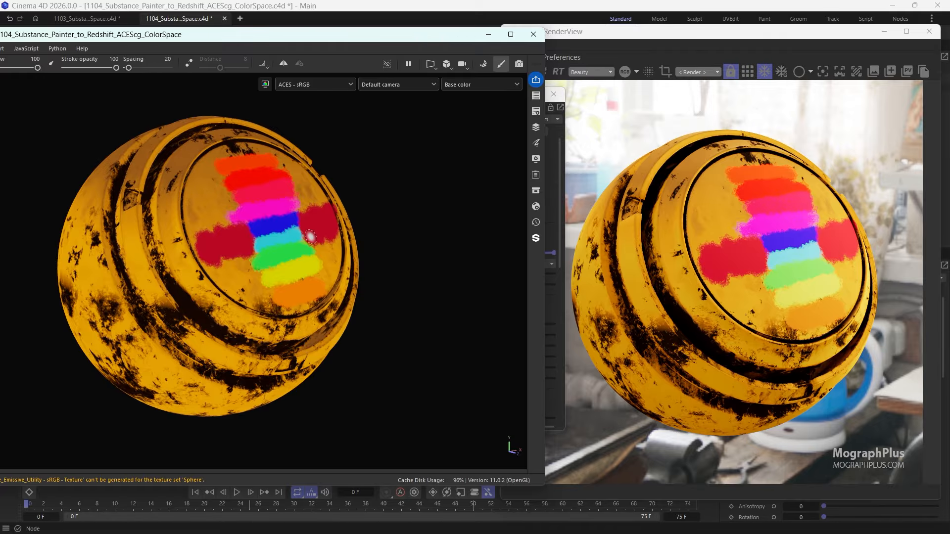
middle_click_drag(310, 236, 419, 238, "alt")
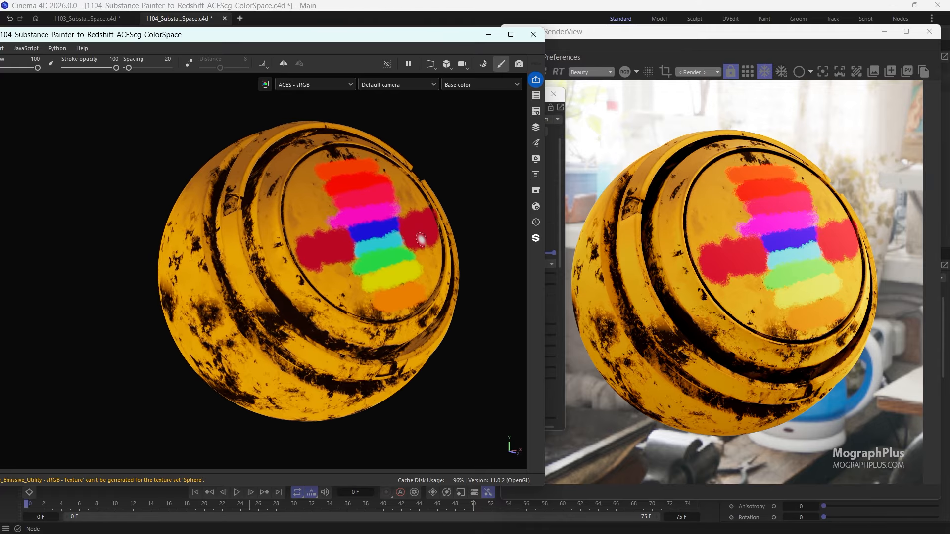
scroll(420, 239, "up", 2)
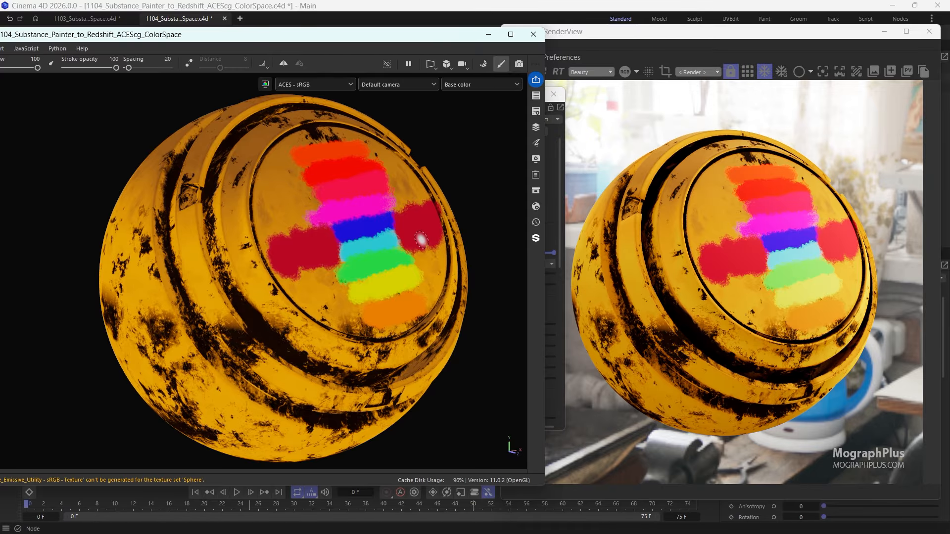
left_click(488, 35)
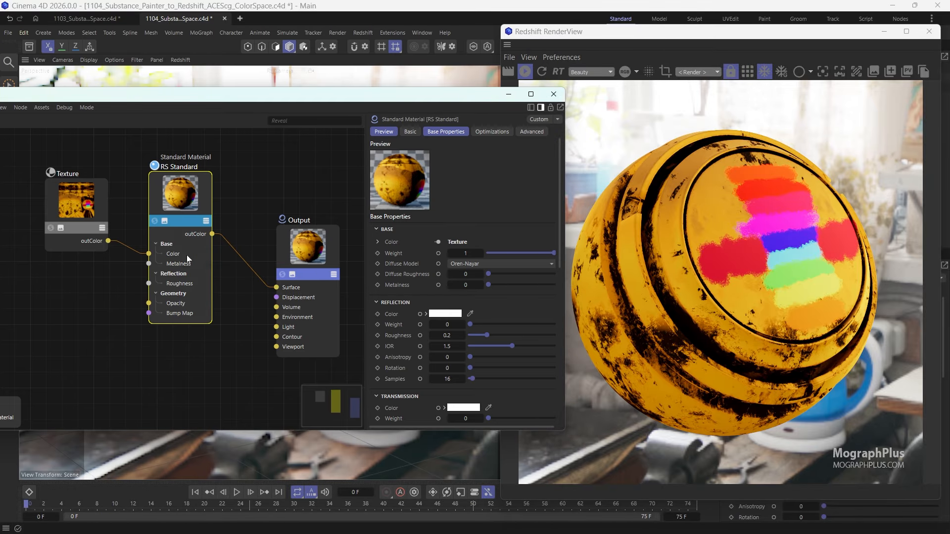
- Back in Cinema 4D, set RS Standard's reflection weight to 1 and add another Texture node to the graph
middle_click_drag(188, 258, 210, 251)
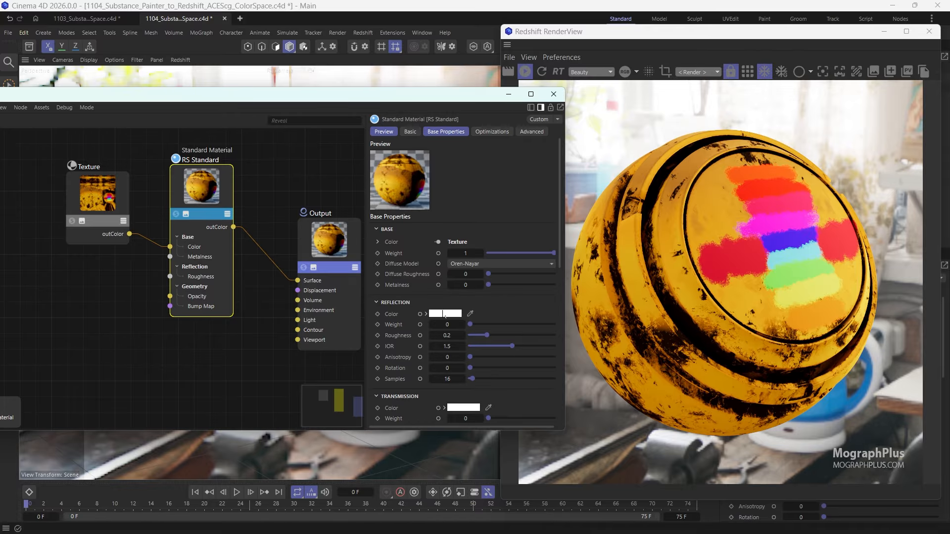
left_click_drag(495, 324, 556, 324)
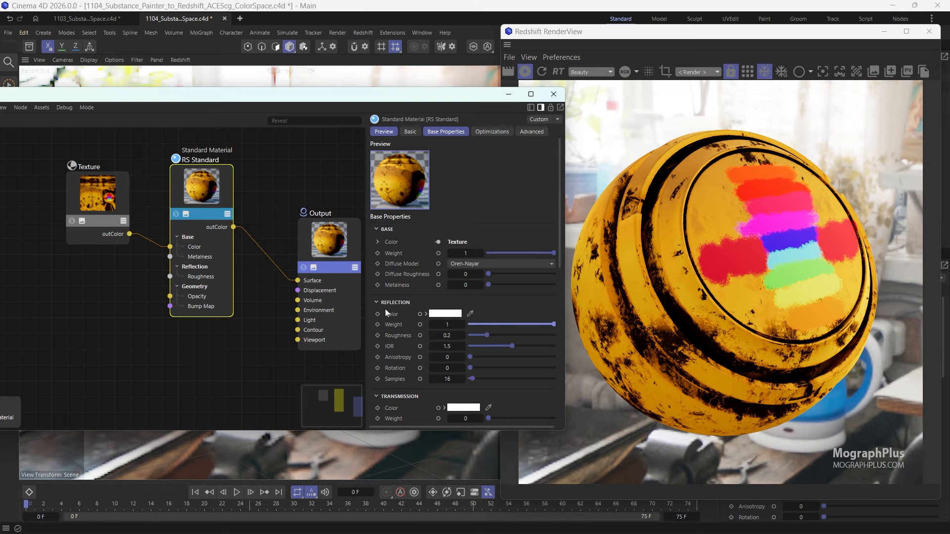
double_click(129, 302)
type("TEXT")
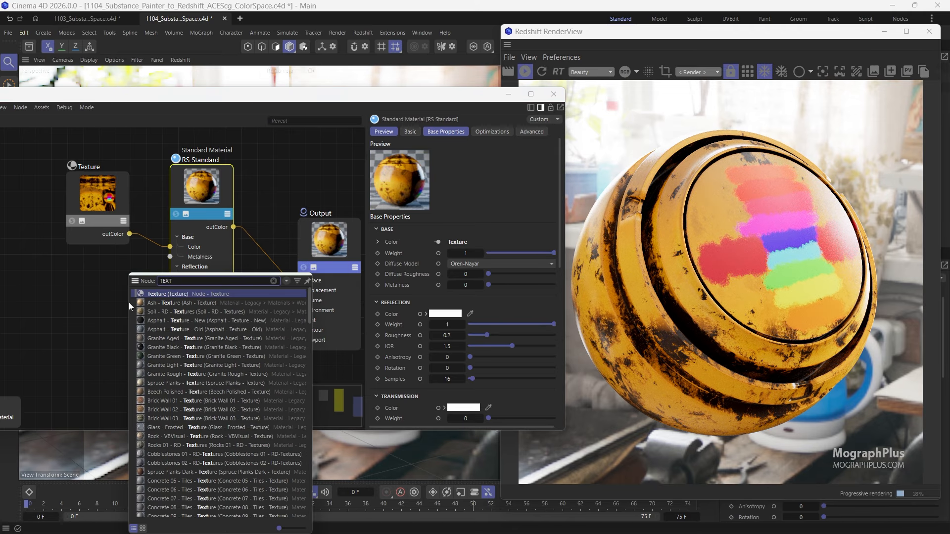
key("Return")
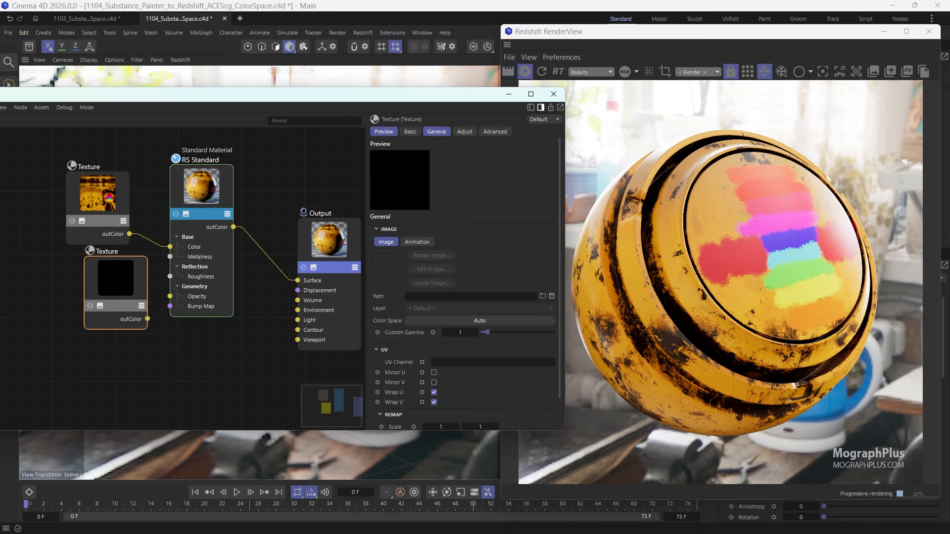
- Load PreviewSphere_Sphere_Roughness_Utility - Raw.png into the new Texture node and connect its outColor to RS Standard's Roughness
left_click(542, 297)
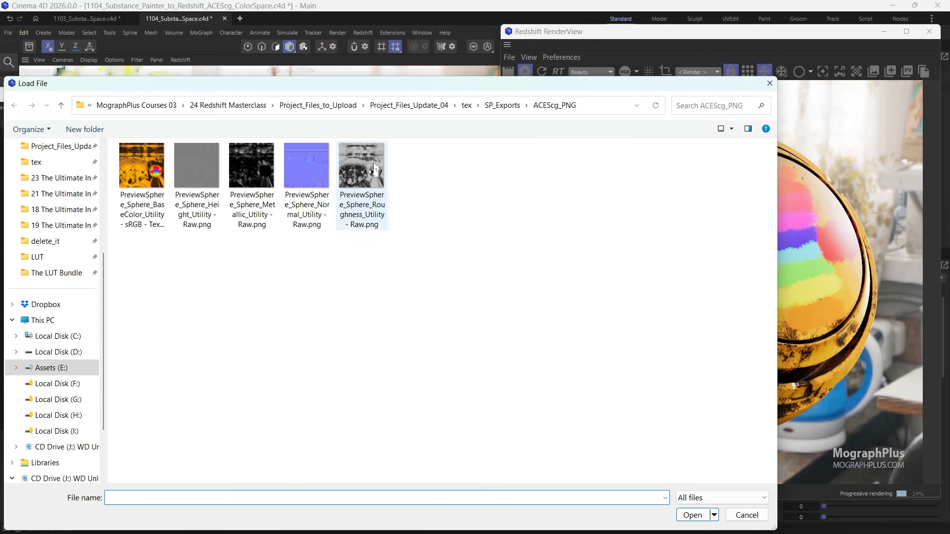
double_click(367, 181)
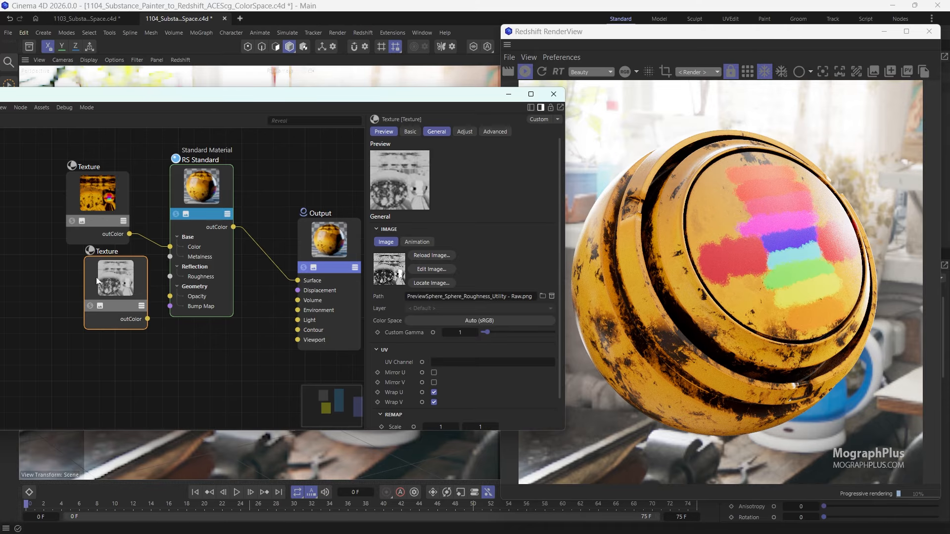
left_click_drag(96, 277, 72, 293)
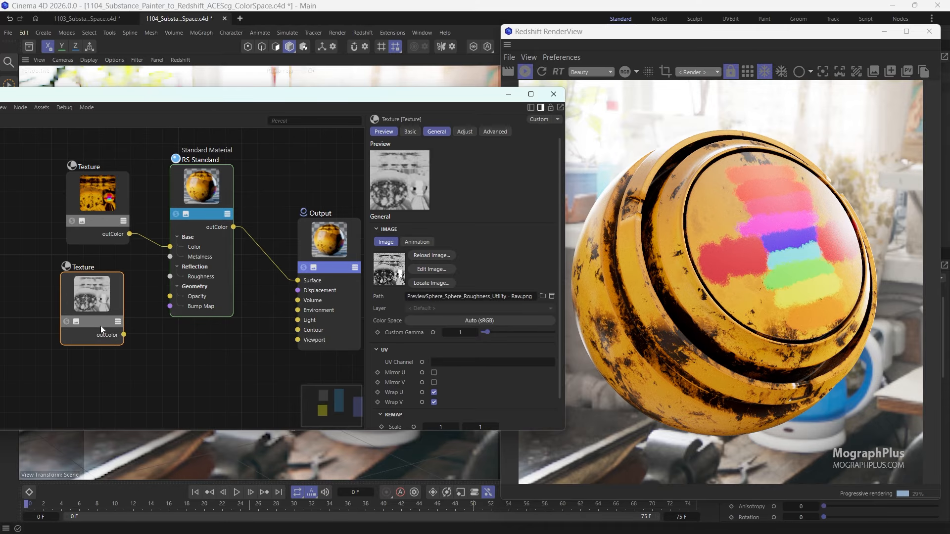
left_click_drag(124, 335, 169, 283)
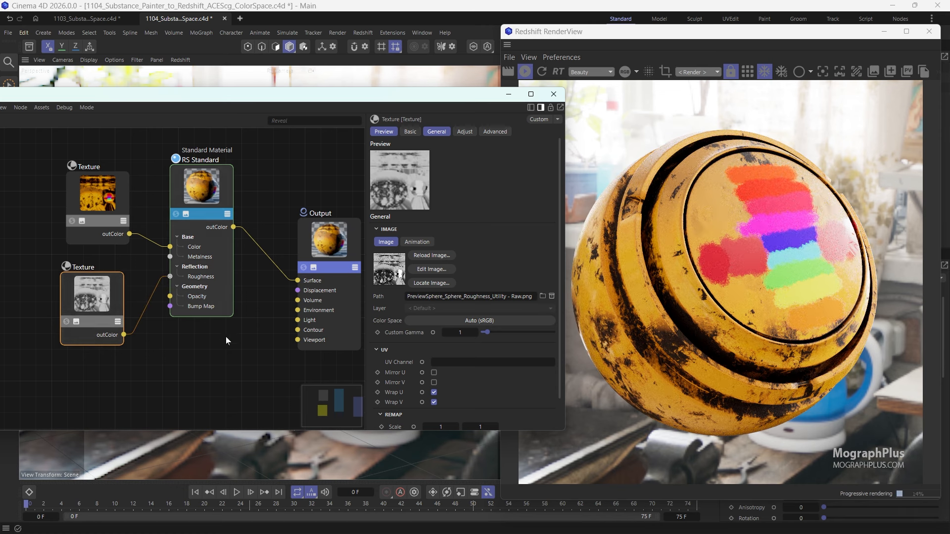
- Disconnect the base color texture from RS Standard and set the base weight to 0 to isolate the reflections
left_click(157, 246)
key("Delete")
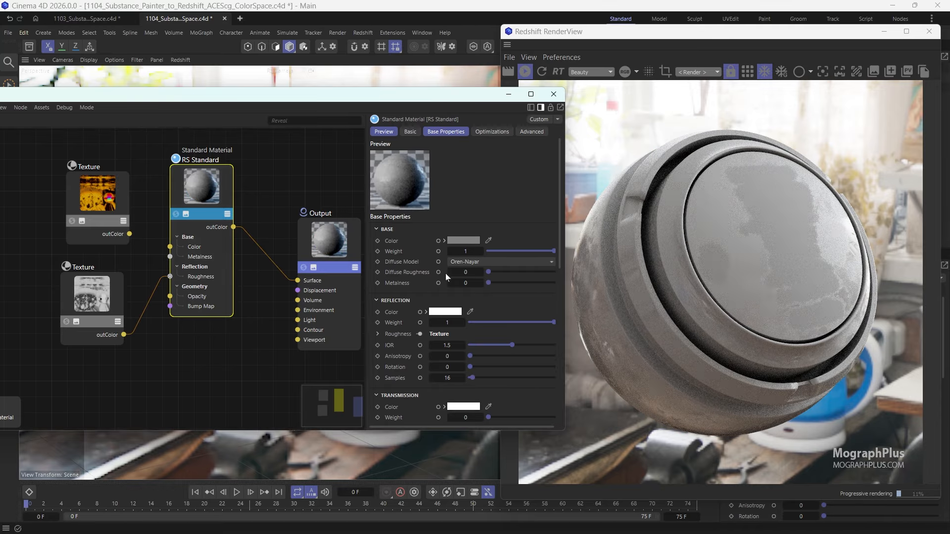
left_click(489, 251)
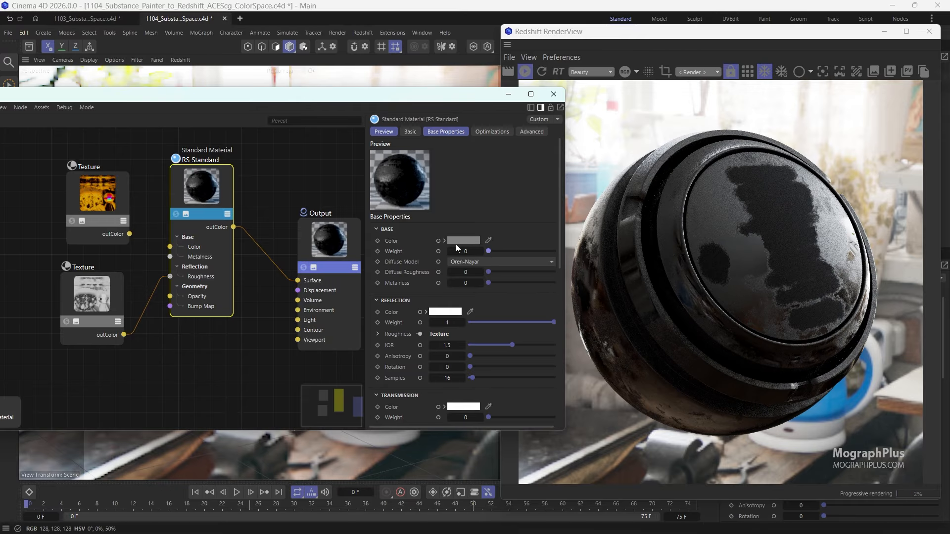
- Set the roughness texture's color space to Raw
left_click(103, 307)
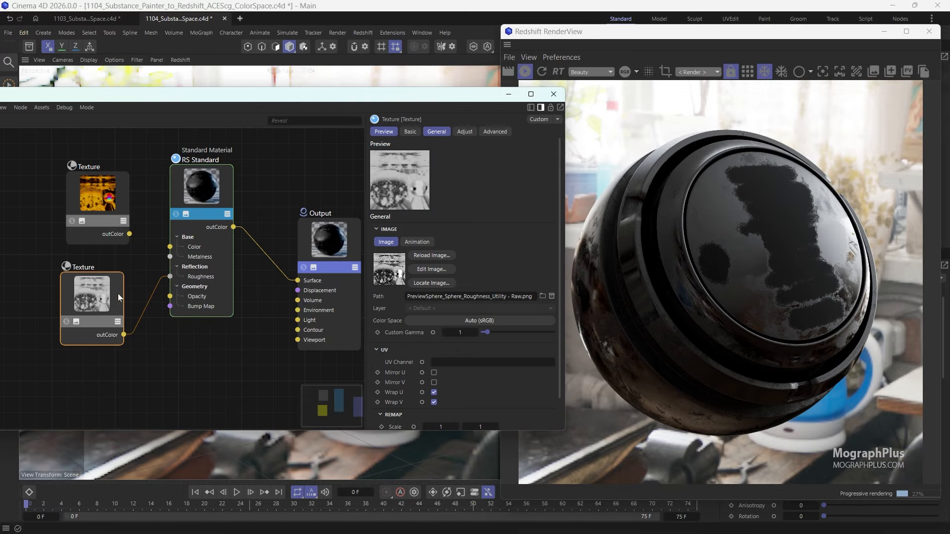
left_click(466, 320)
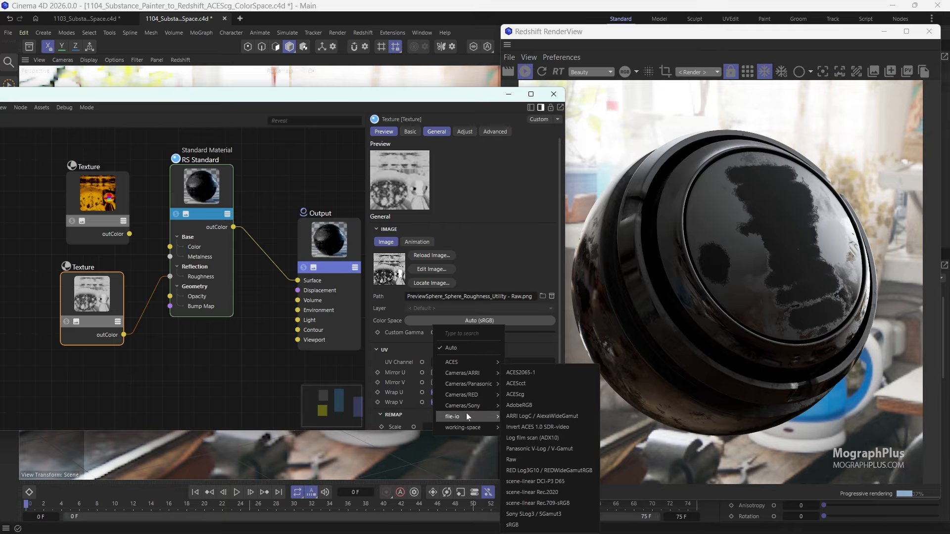
mouse_move(468, 414)
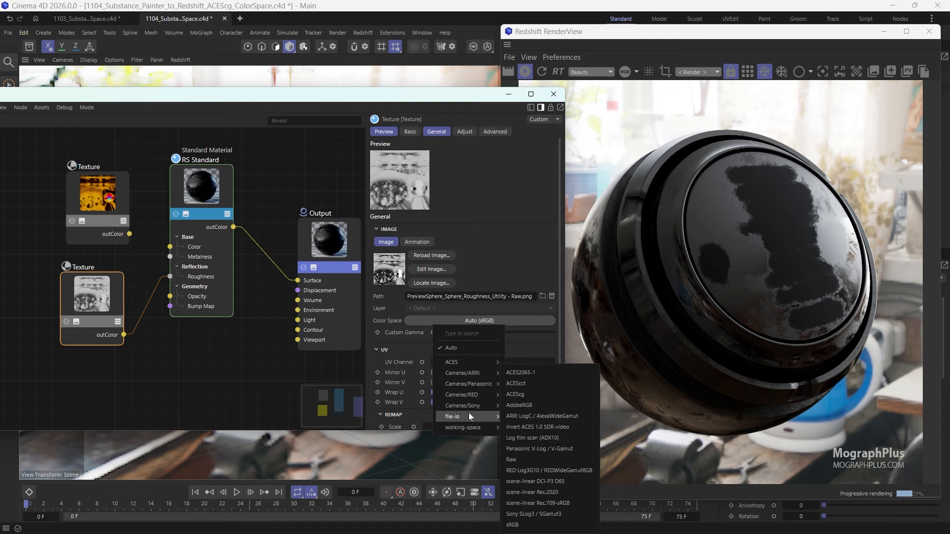
left_click(535, 458)
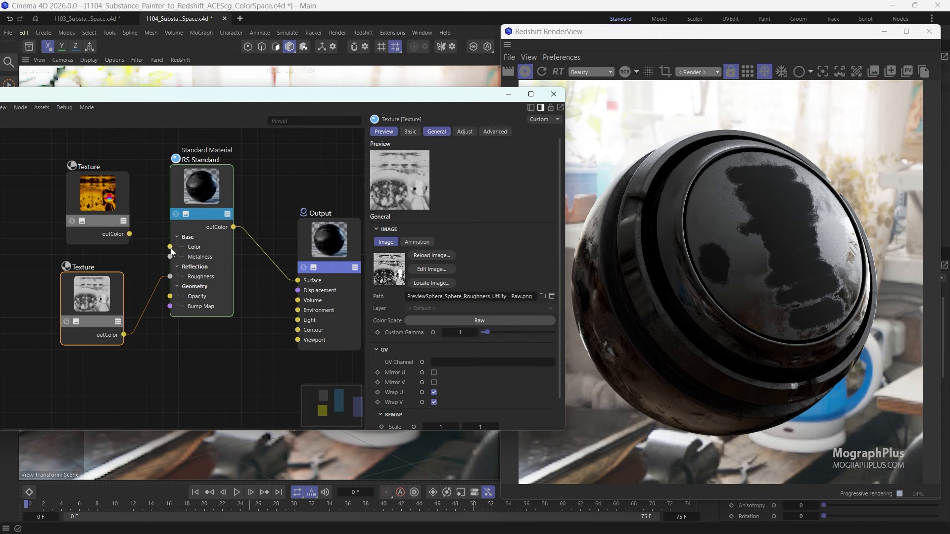
- Reconnect the base color texture to RS Standard's Color and set the base weight back to 1
left_click_drag(129, 234, 169, 253)
left_click(230, 199)
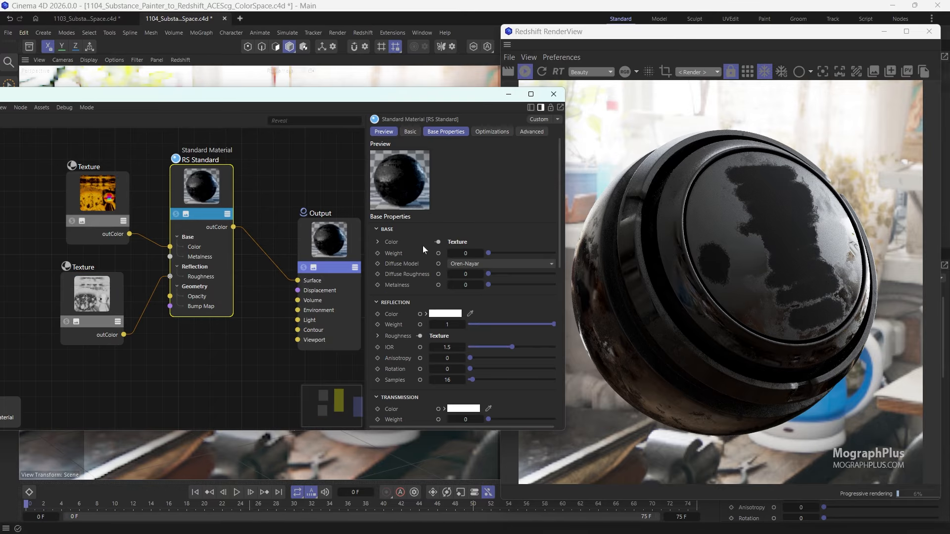
left_click_drag(492, 253, 595, 251)
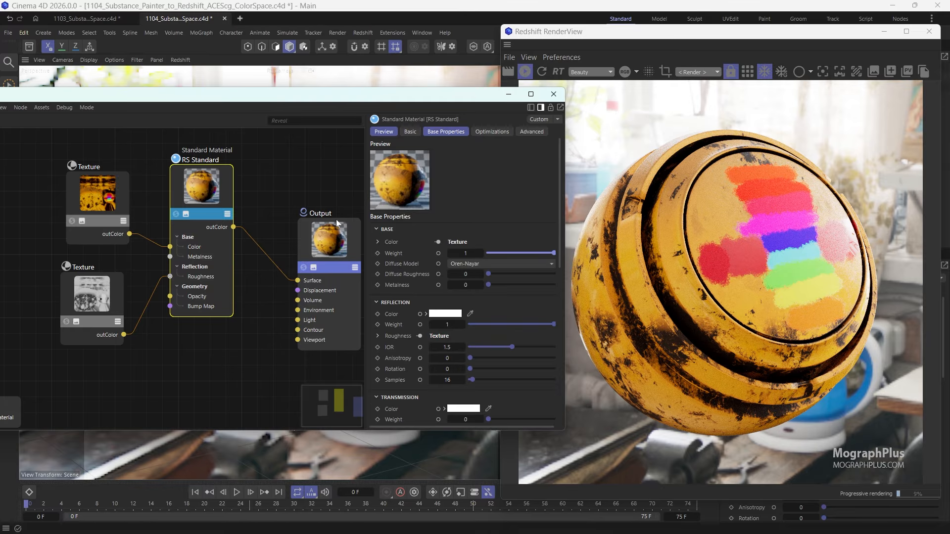
- Review the color space settings of the roughness and base color Texture nodes
left_click(93, 285)
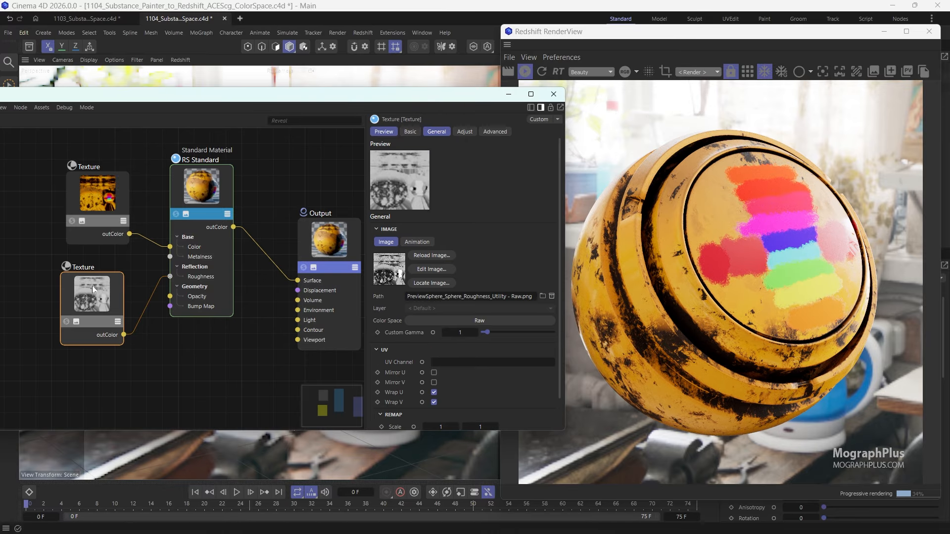
left_click(111, 204)
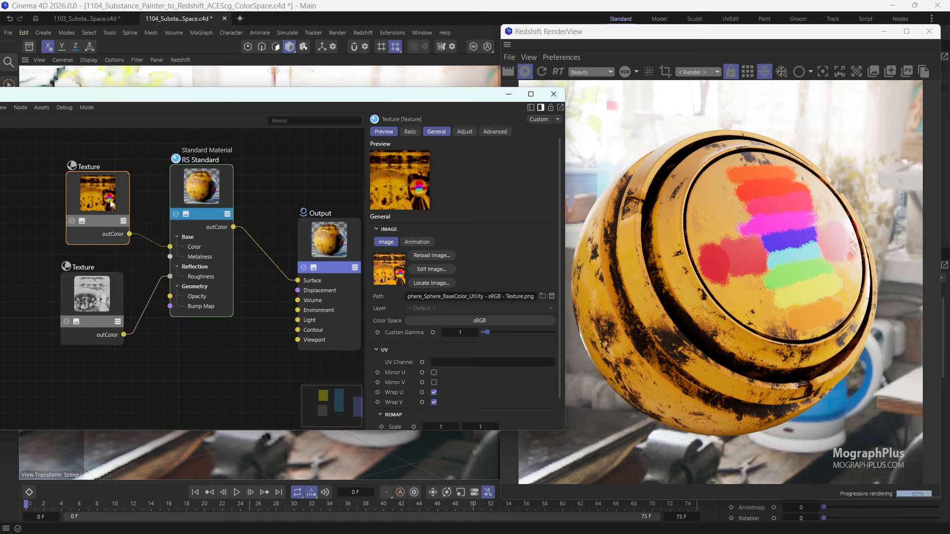
left_click(77, 307)
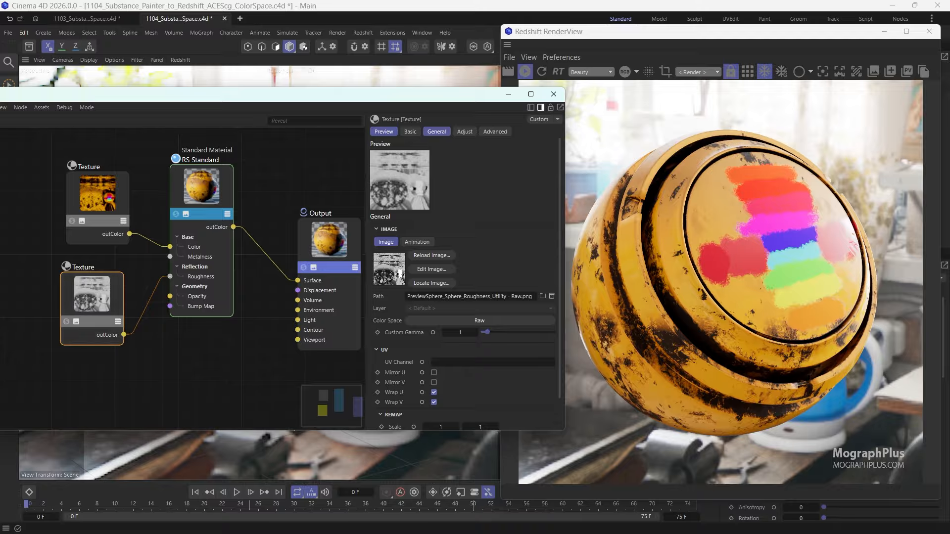
- Switch to Substance 3D Painter and display the full material to compare its roughness with the Redshift render
key("alt+Tab")
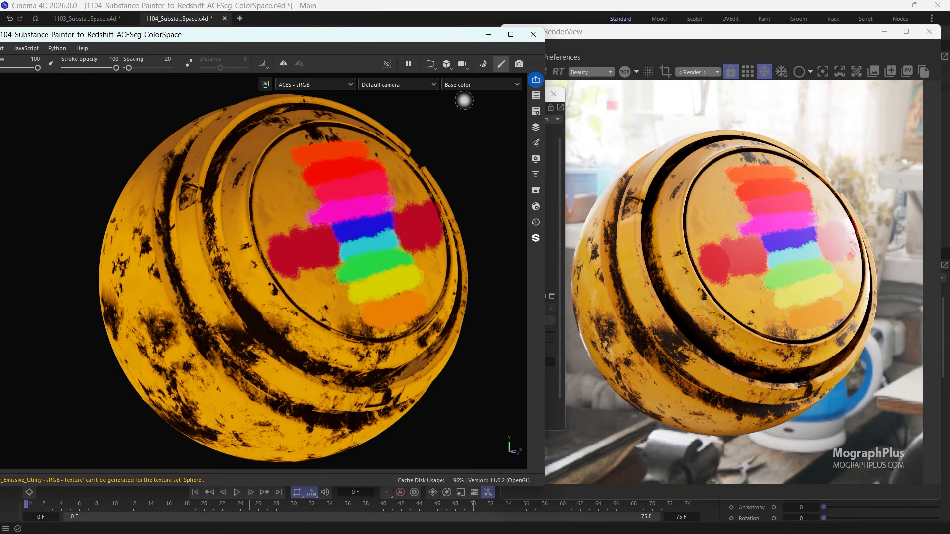
key("m")
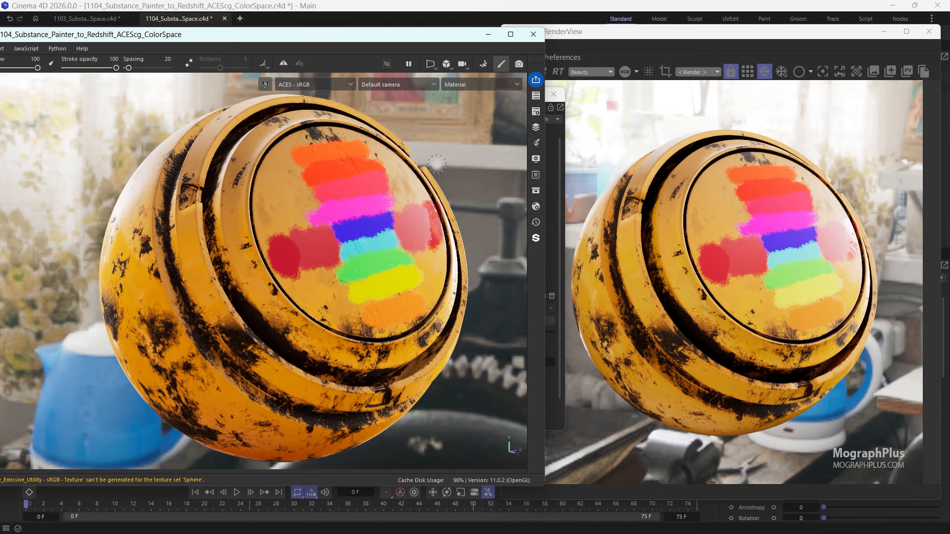
left_click(393, 291)
key("ctrl")
key("ctrl")
left_click(488, 36)
- Back in Cinema 4D, duplicate the roughness Texture node below it and load PreviewSphere_Sphere_Metallic_Utility - Raw.png into the copy
middle_click_drag(57, 342, 87, 301)
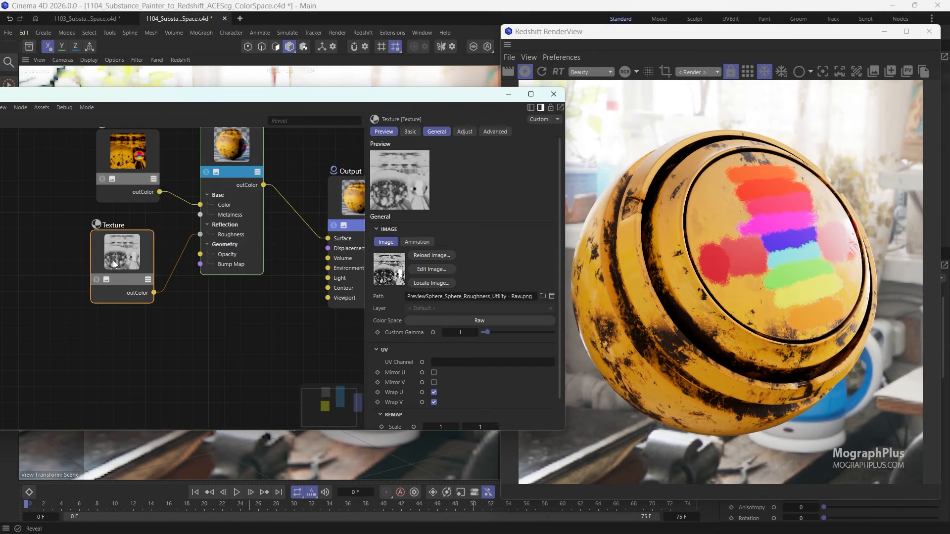
left_click_drag(113, 265, 114, 354, "ctrl")
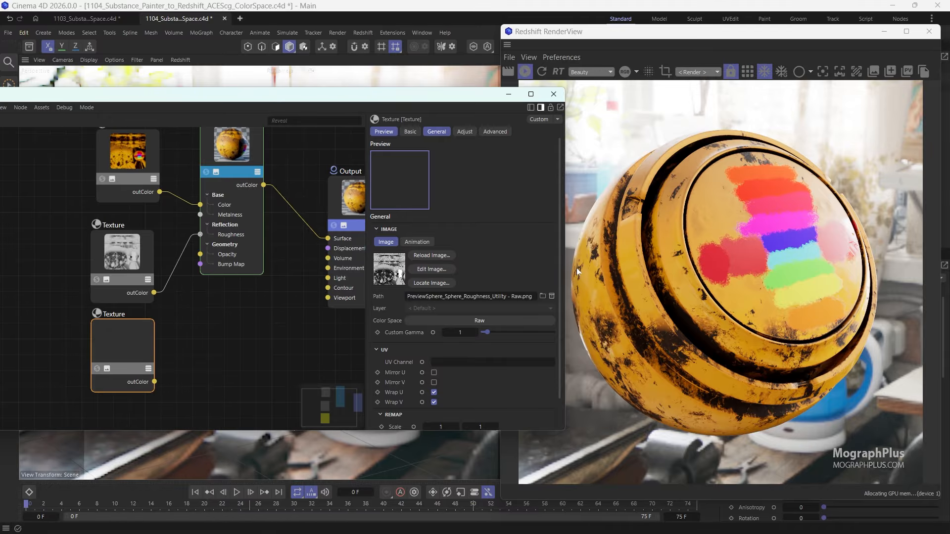
left_click(542, 295)
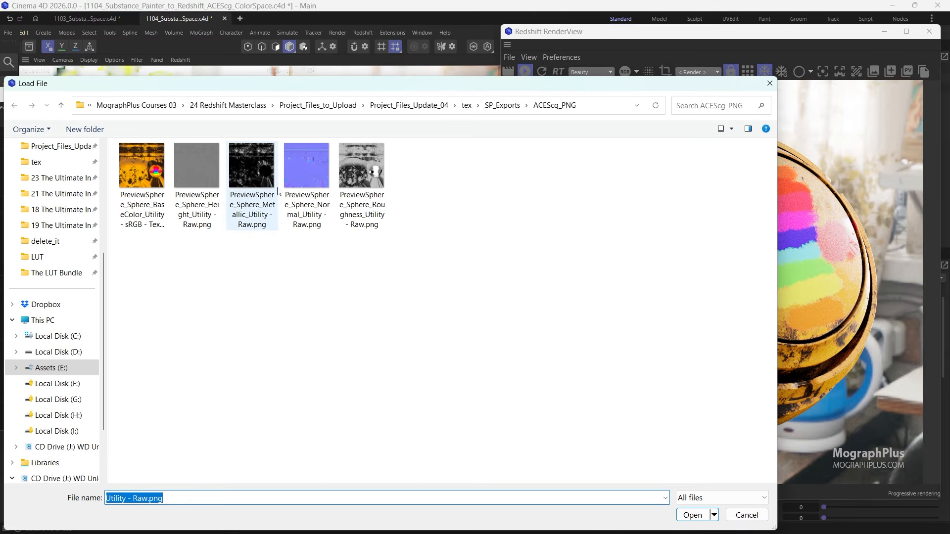
left_click(254, 174)
double_click(253, 175)
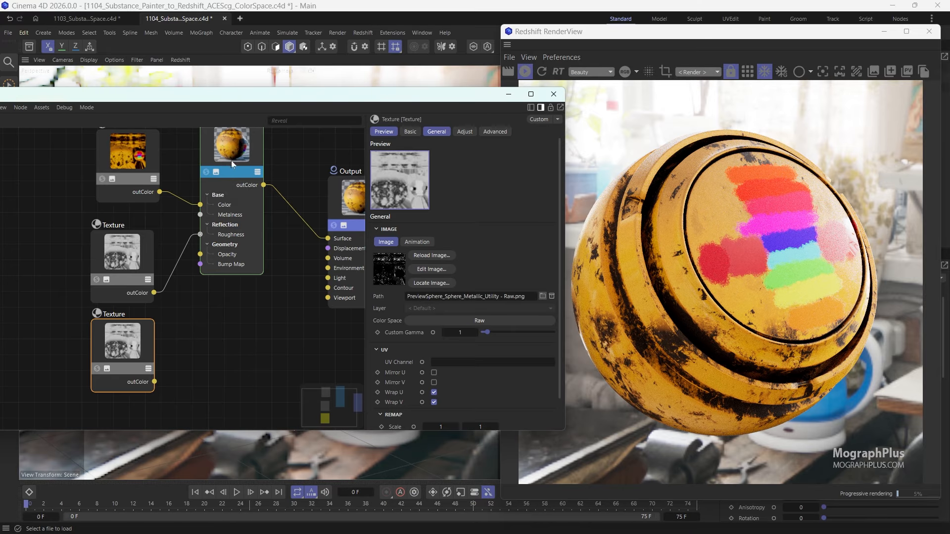
- Move RS Standard clear of the textures and connect the metallic texture's outColor to its Metalness input
left_click(244, 185)
left_click(140, 337)
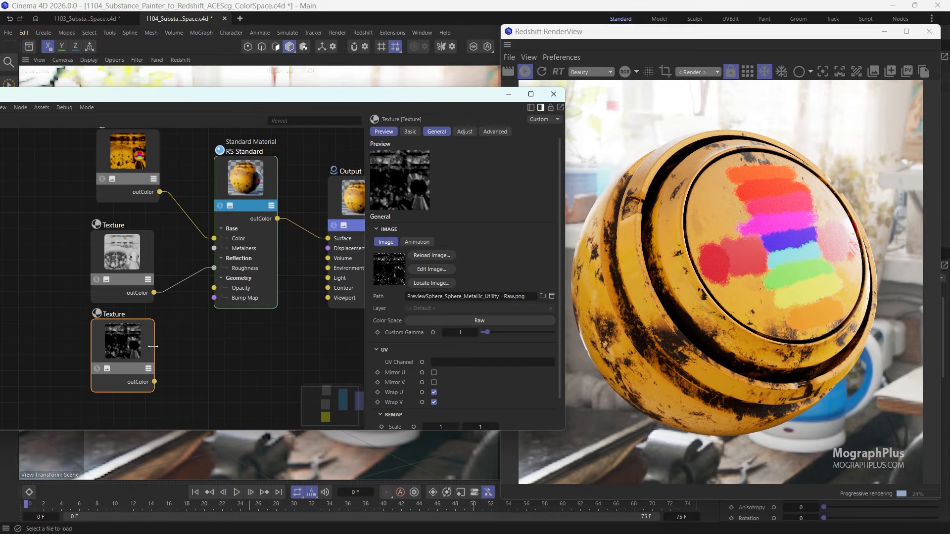
left_click_drag(155, 382, 214, 249)
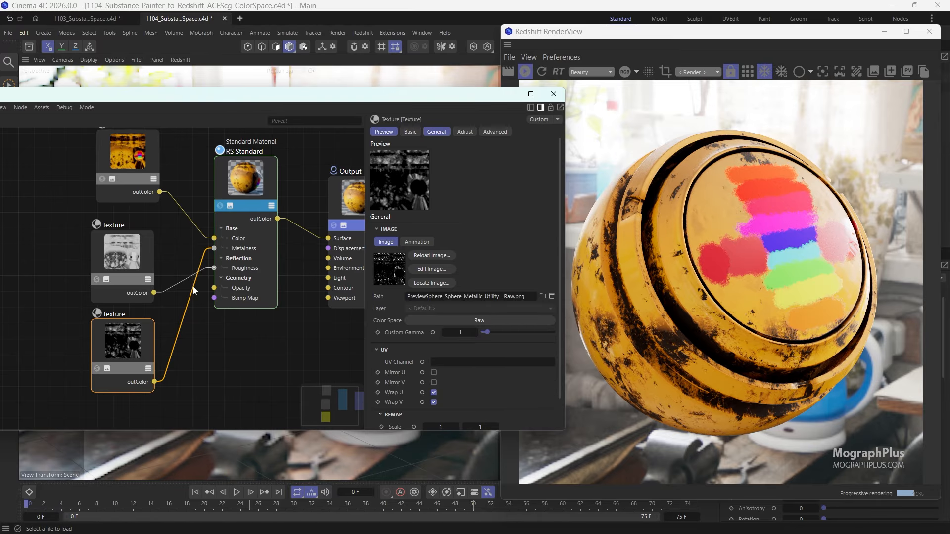
middle_click_drag(187, 327, 174, 256)
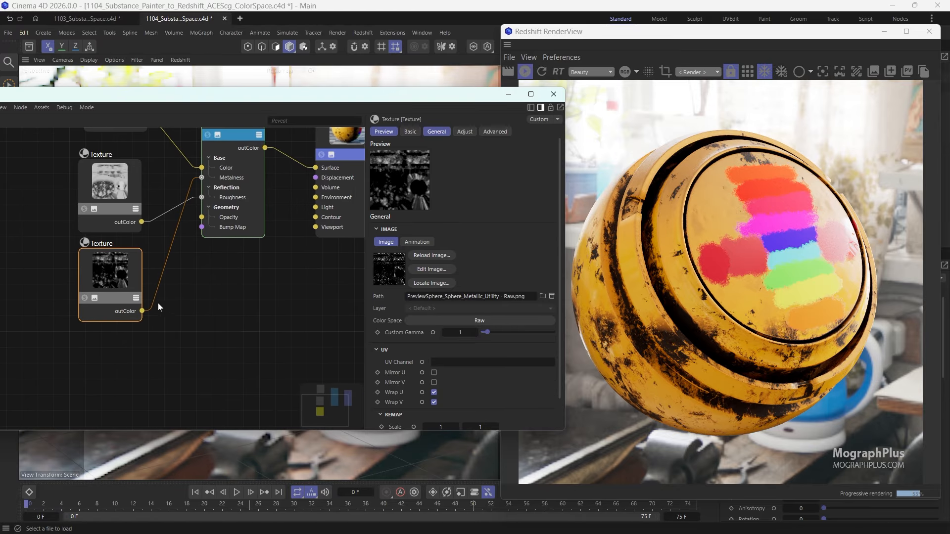
- Duplicate the metallic Texture node below it and load PreviewSphere_Sphere_Normal_Utility - Raw.png into the copy
left_click_drag(110, 273, 113, 358, "ctrl")
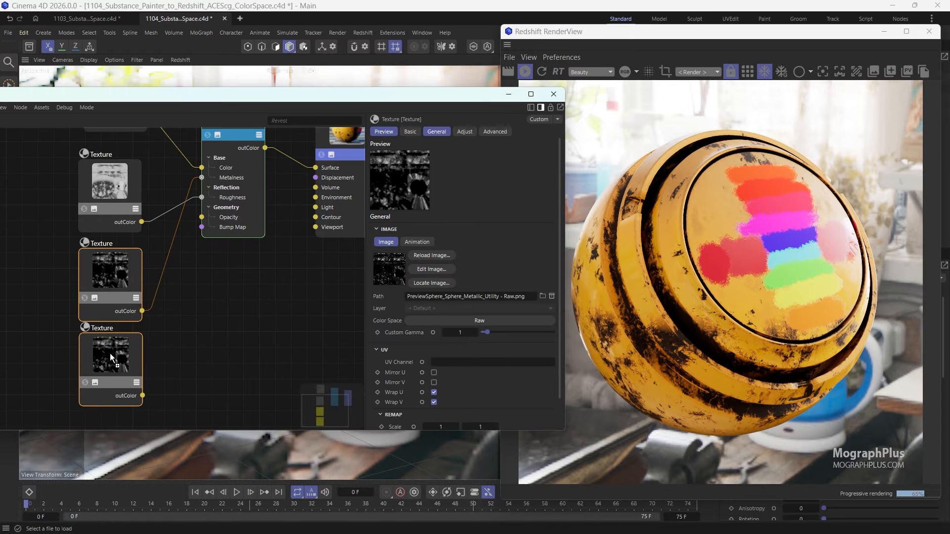
left_click(544, 296)
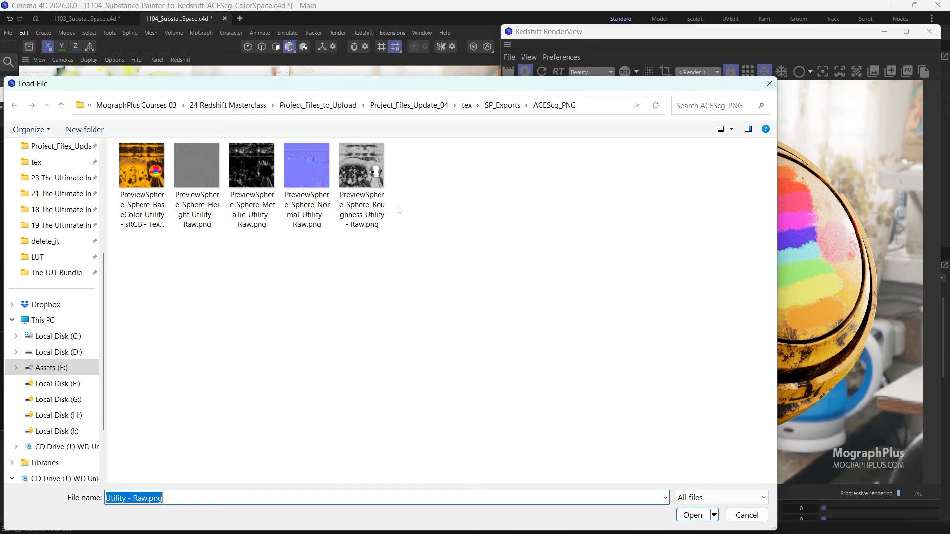
left_click(315, 159)
double_click(316, 159)
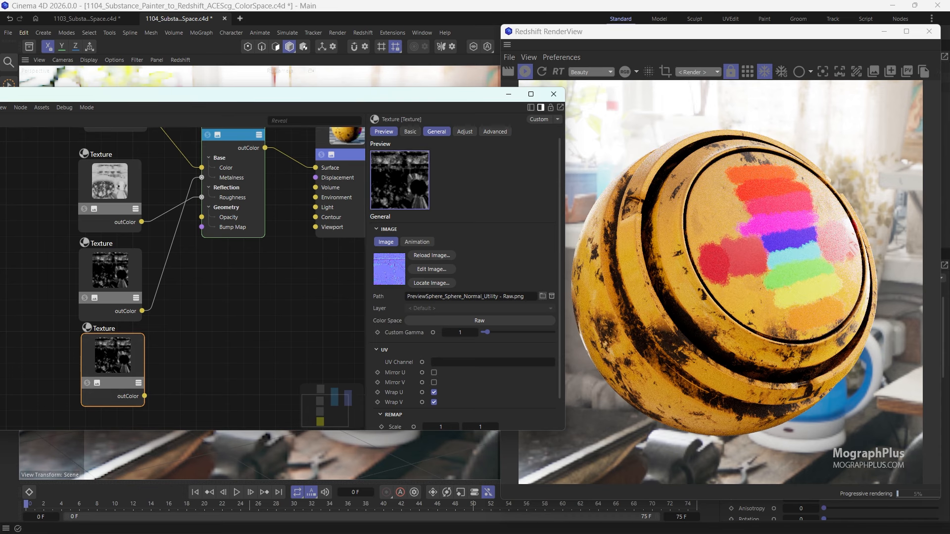
left_click_drag(100, 360, 80, 356)
- Add a Bump Map node beside the normal texture and connect the texture's outColor to its Input
left_click(181, 345)
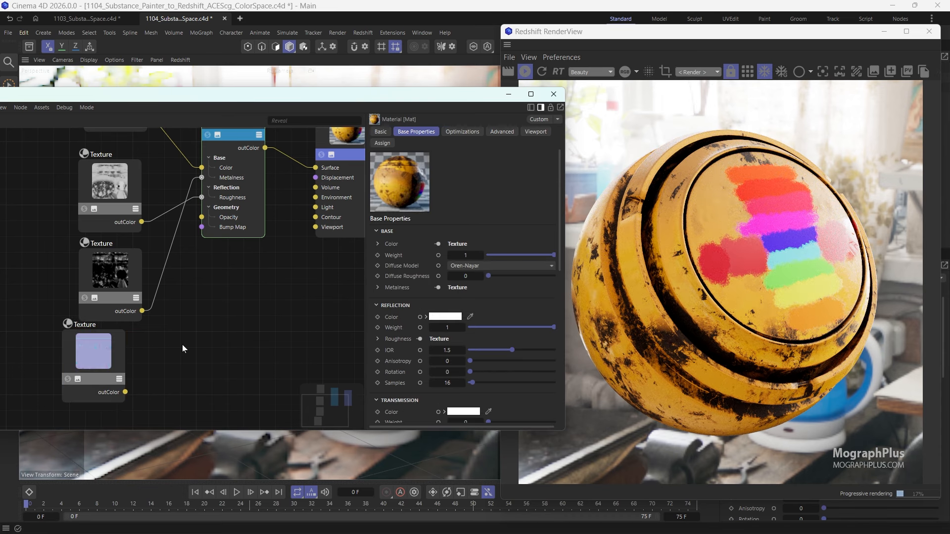
key("shift+c")
type("BUMP")
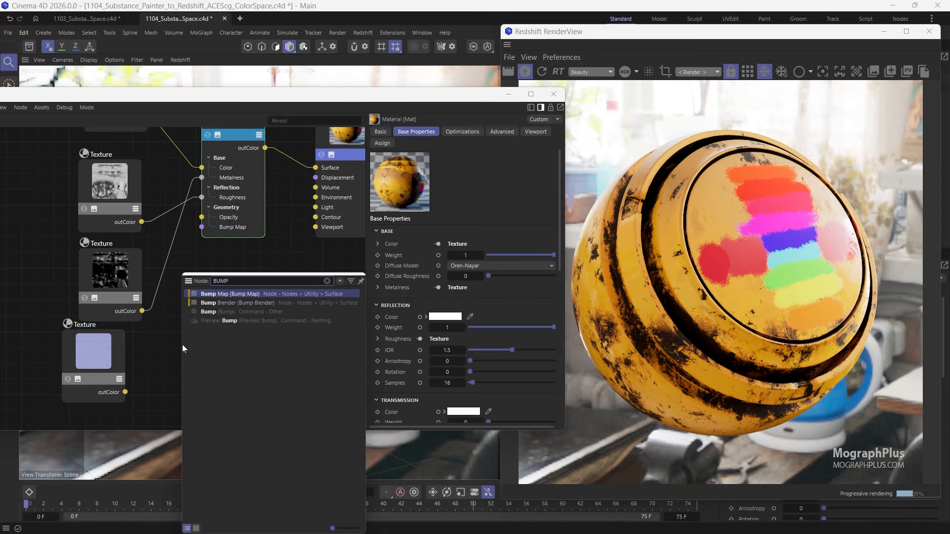
key("Return")
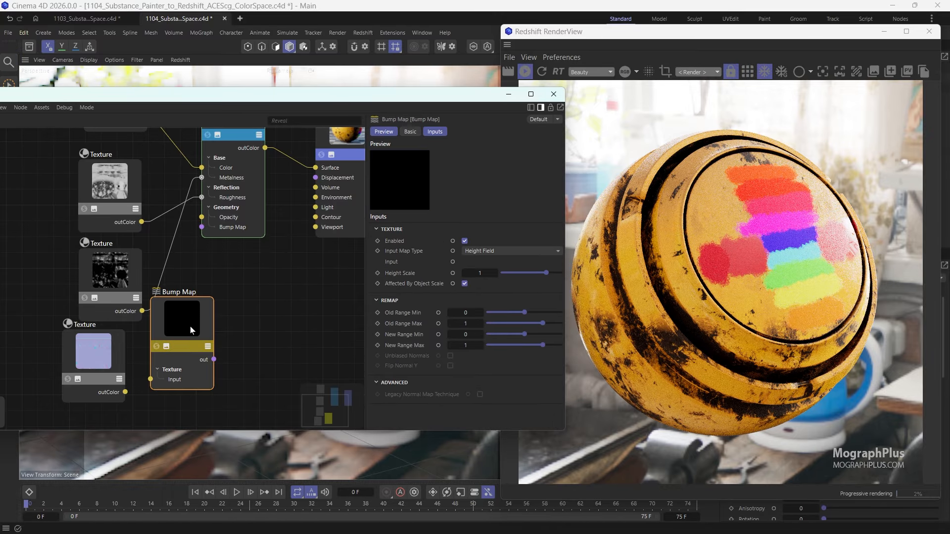
left_click_drag(190, 326, 205, 326)
left_click_drag(125, 392, 169, 385)
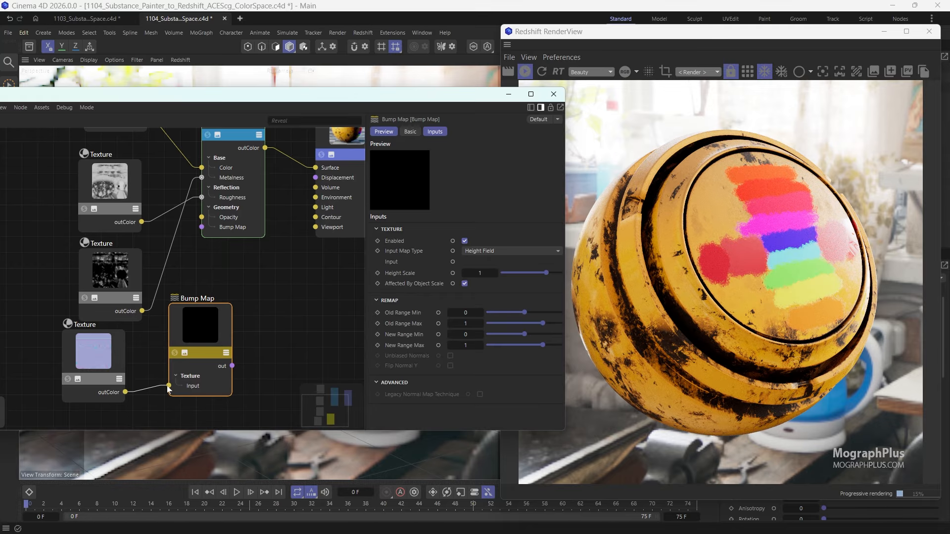
- Align the normal Texture node under the other textures and place the Bump Map node beside it
scroll(203, 346, "down", 4)
left_click_drag(127, 214, 101, 284)
left_click_drag(152, 347, 99, 322)
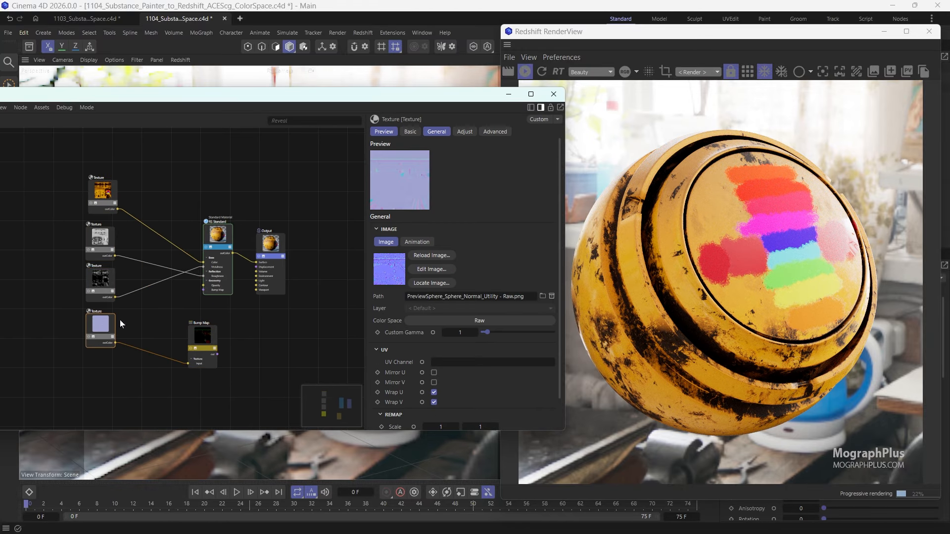
left_click_drag(202, 337, 157, 322)
scroll(191, 321, "up", 4)
middle_click_drag(138, 295, 173, 317)
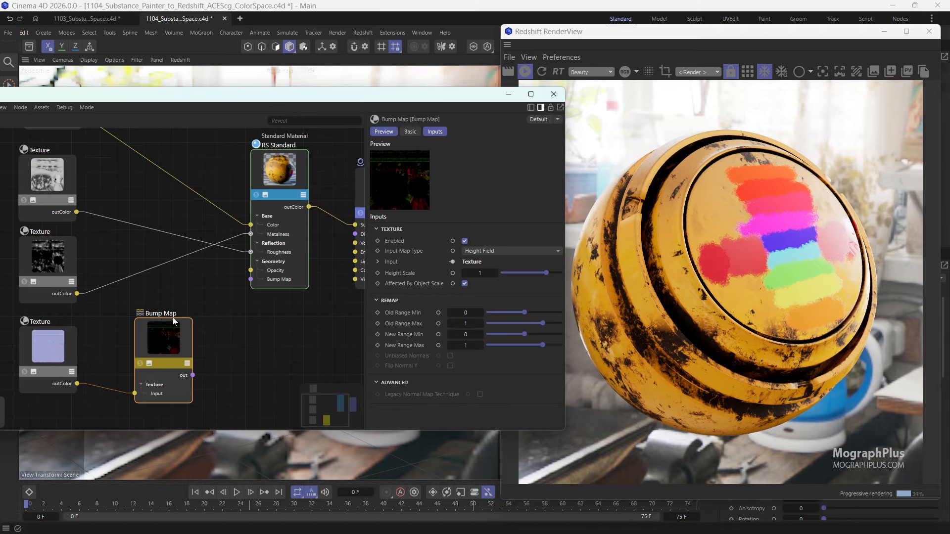
- Connect the Bump Map node's out to RS Standard's Bump Map input and set its Input Map Type to Tangent-Space Normal
left_click_drag(192, 375, 251, 280)
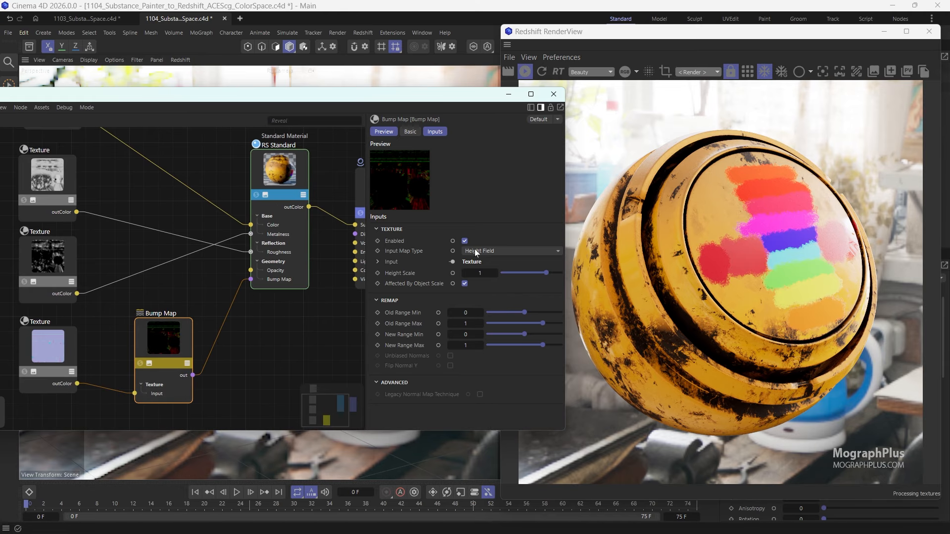
left_click(509, 251)
left_click(511, 274)
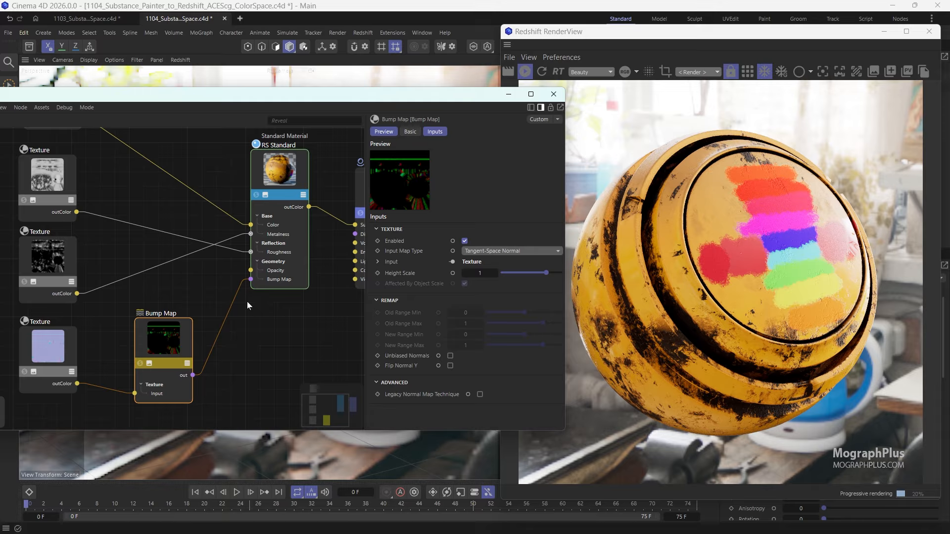
- Review the finished node network and the settings of the base color and roughness Texture nodes
scroll(247, 301, "down", 5)
scroll(143, 260, "up", 3)
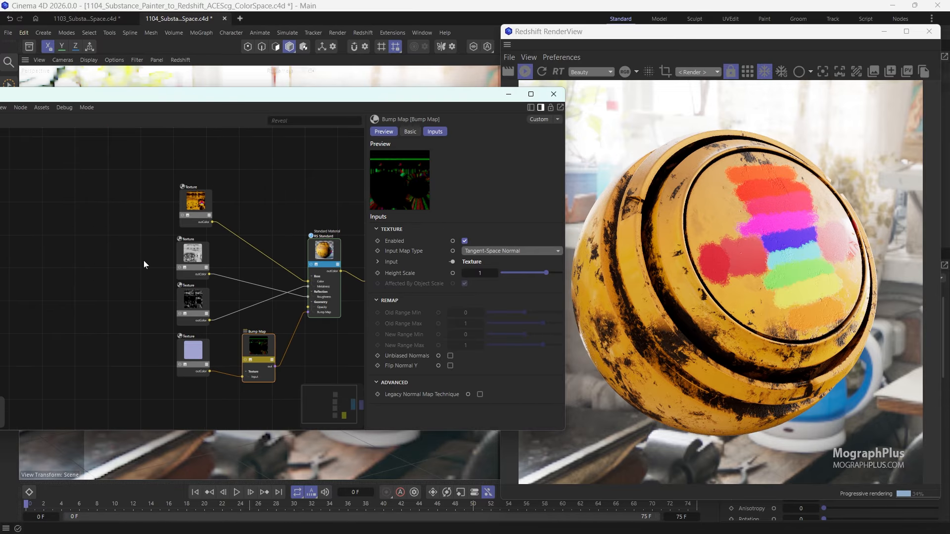
left_click(190, 206)
left_click(197, 258)
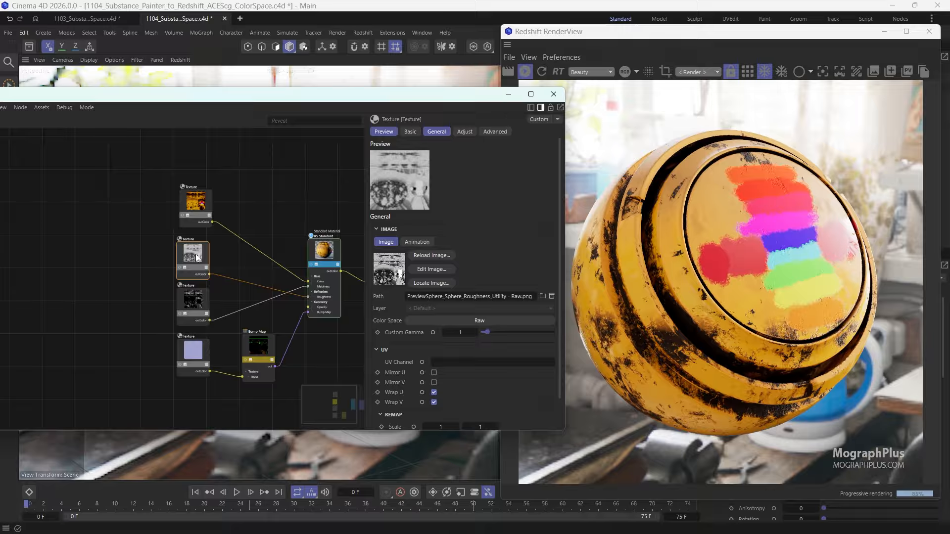
- Stop the live render in Redshift RenderView and switch to Substance 3D Painter with its window maximized
left_click(525, 75)
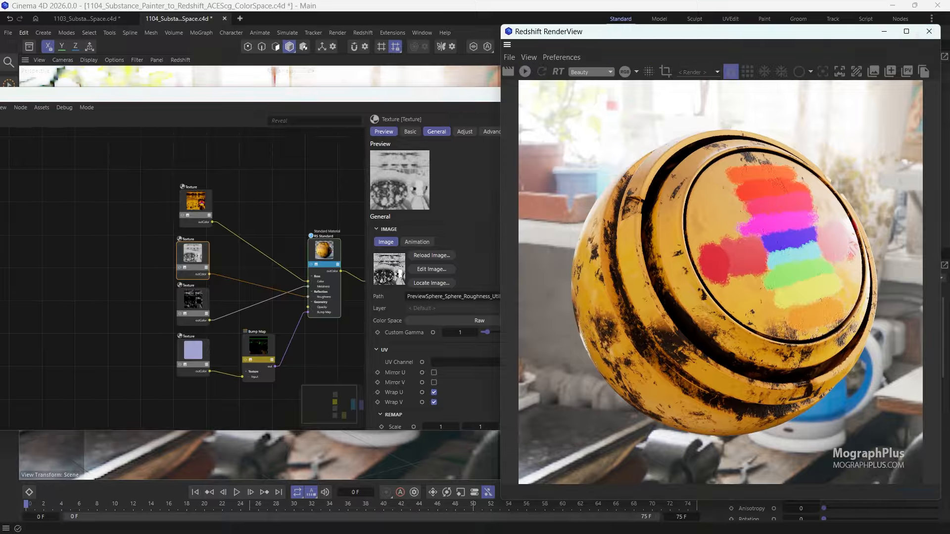
key("alt+Tab")
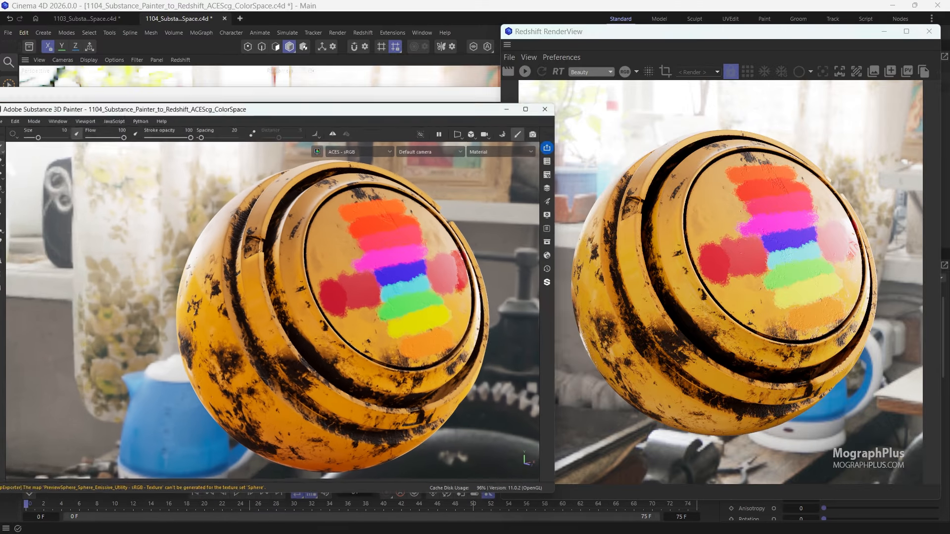
left_click_drag(514, 107, 514, 34)
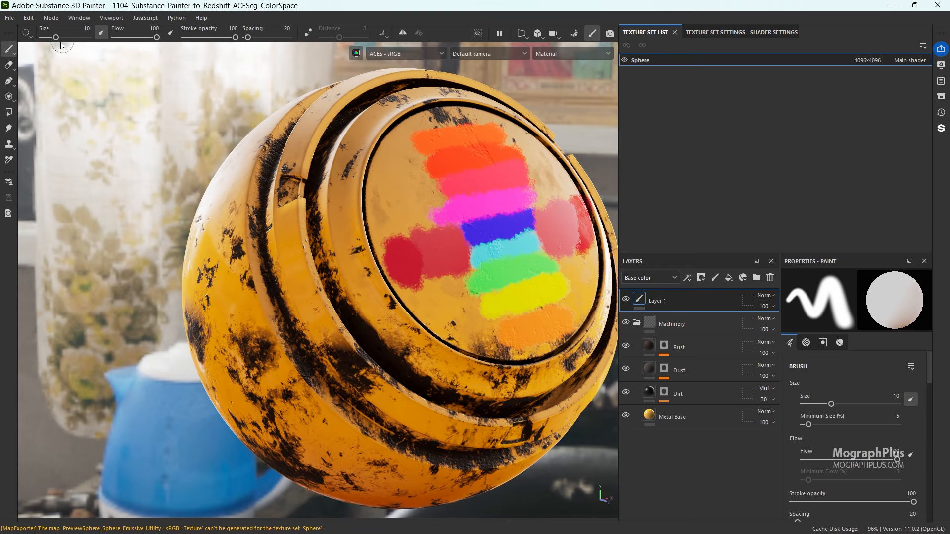
- Open the texture export settings and set the file type to exr with 16f bits
left_click(10, 18)
left_click(65, 161)
left_click_drag(420, 86, 610, 82)
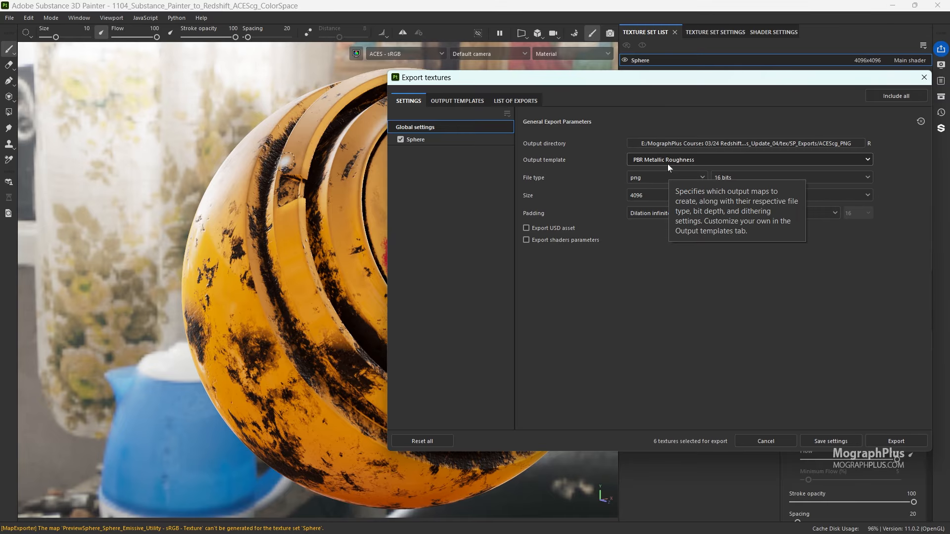
left_click(649, 178)
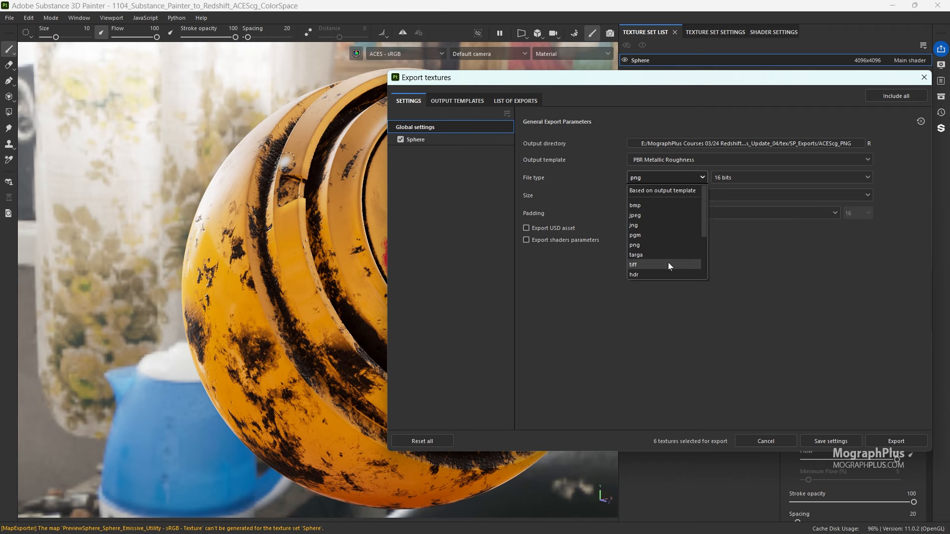
scroll(667, 265, "down", 2)
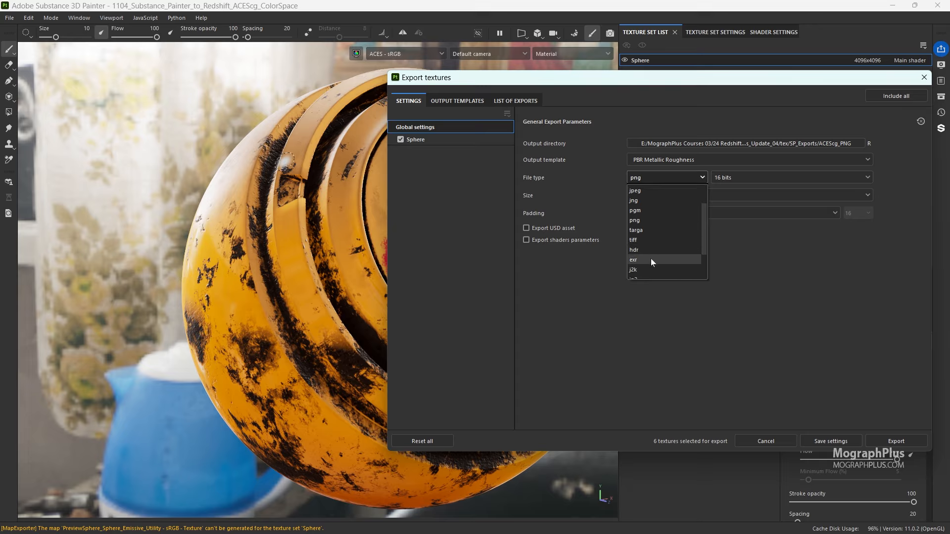
left_click(651, 261)
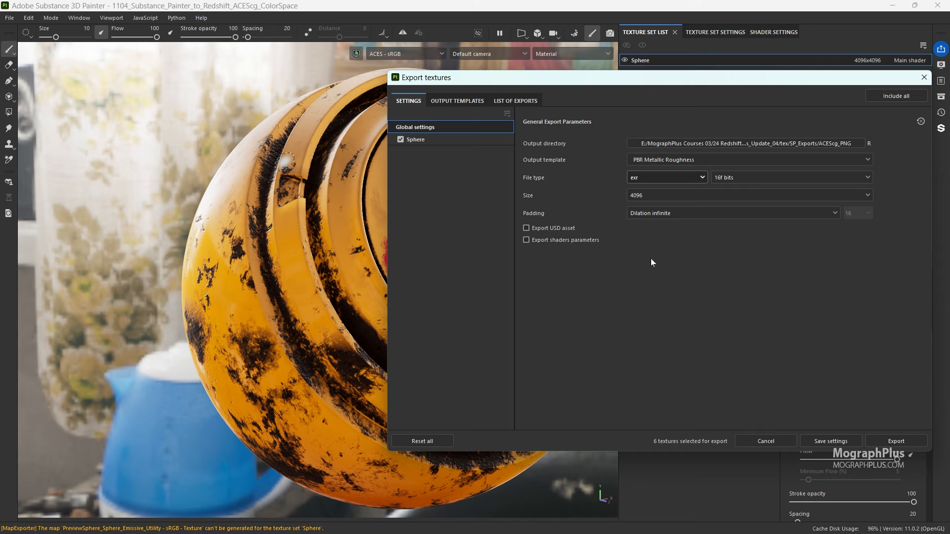
left_click(727, 179)
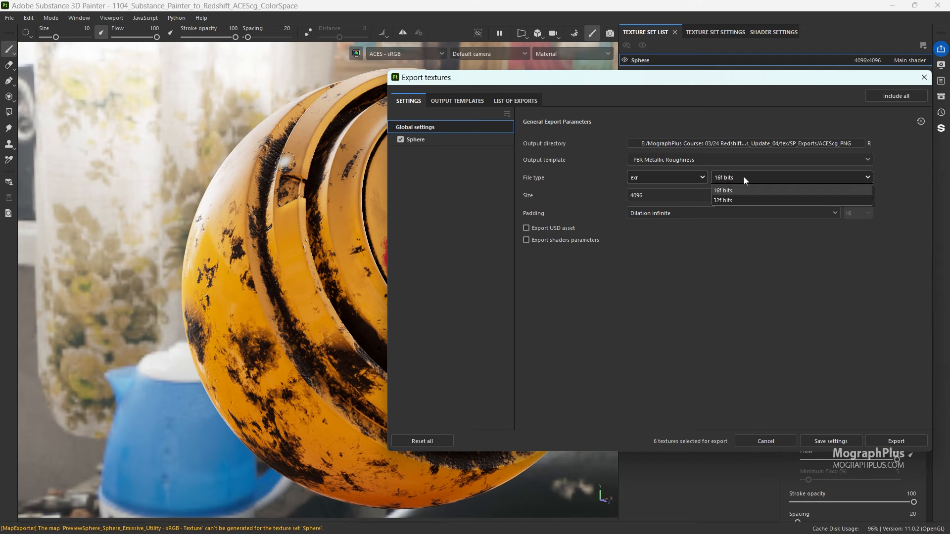
left_click(738, 188)
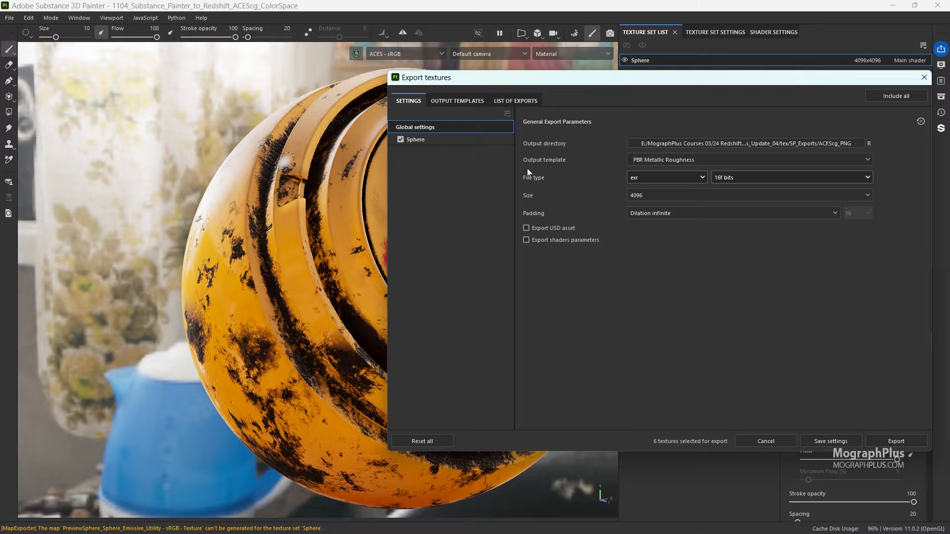
- Look through the available file types and examine the file names and color spaces in the list of exports
left_click(671, 177)
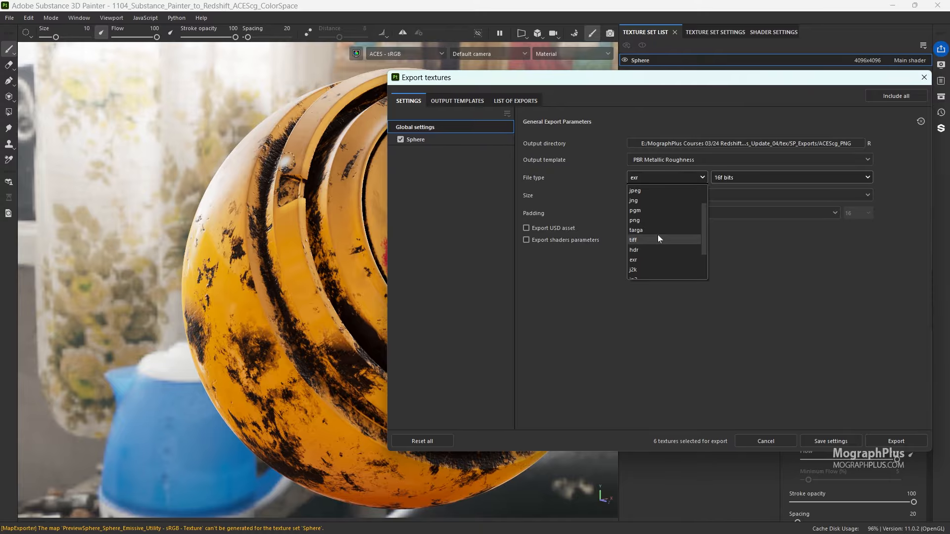
left_click(576, 270)
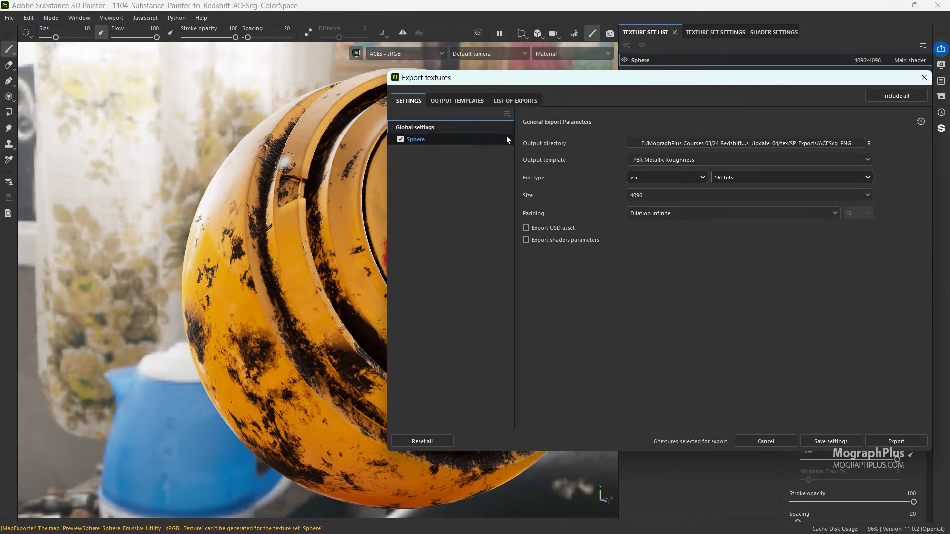
left_click(509, 102)
left_click_drag(500, 82, 331, 98)
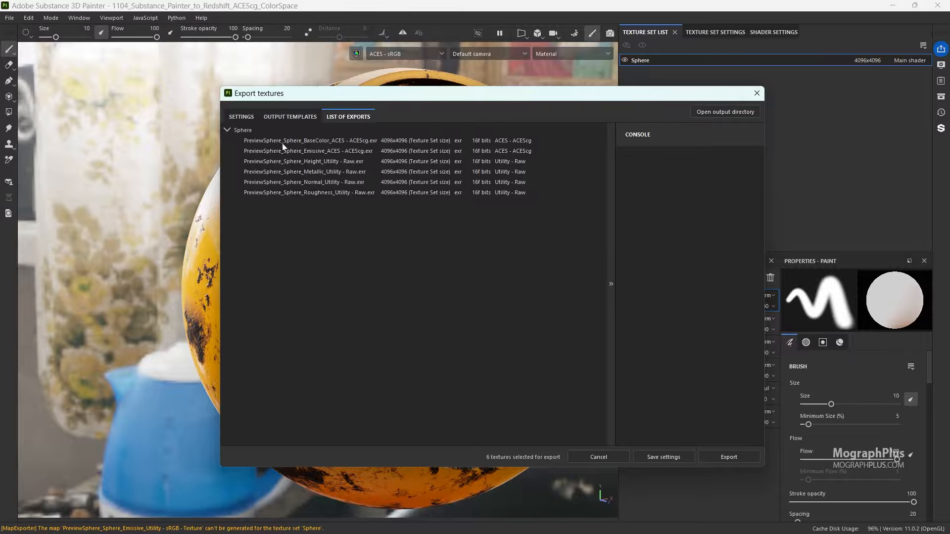
- Create a folder named ACEScg_EXR inside SP_Exports and set it as the export output directory
left_click(241, 117)
left_click(509, 158)
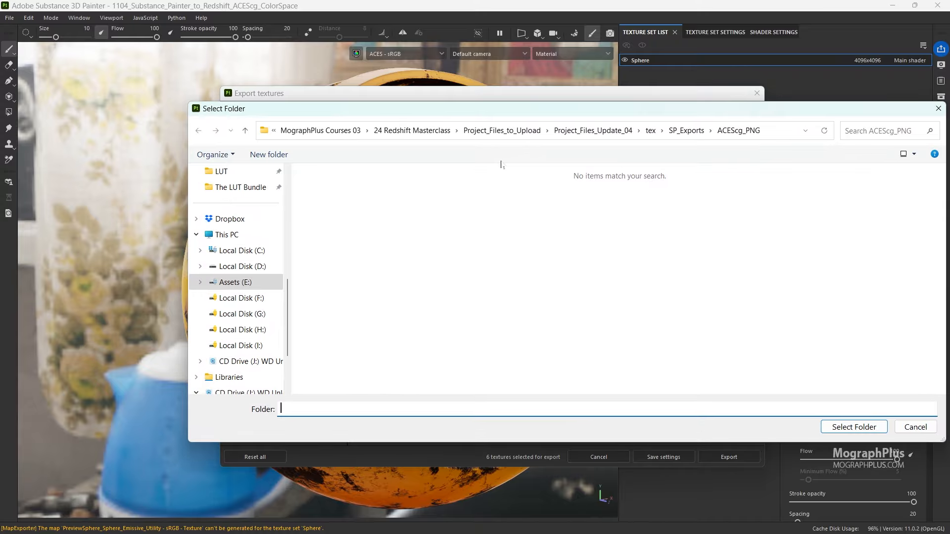
left_click(686, 130)
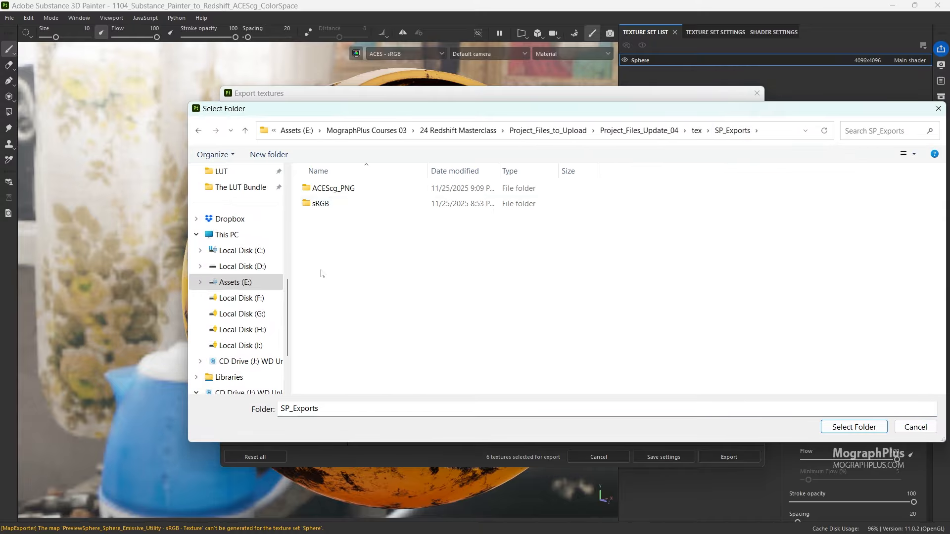
key("ctrl+shift+n")
type("ACES")
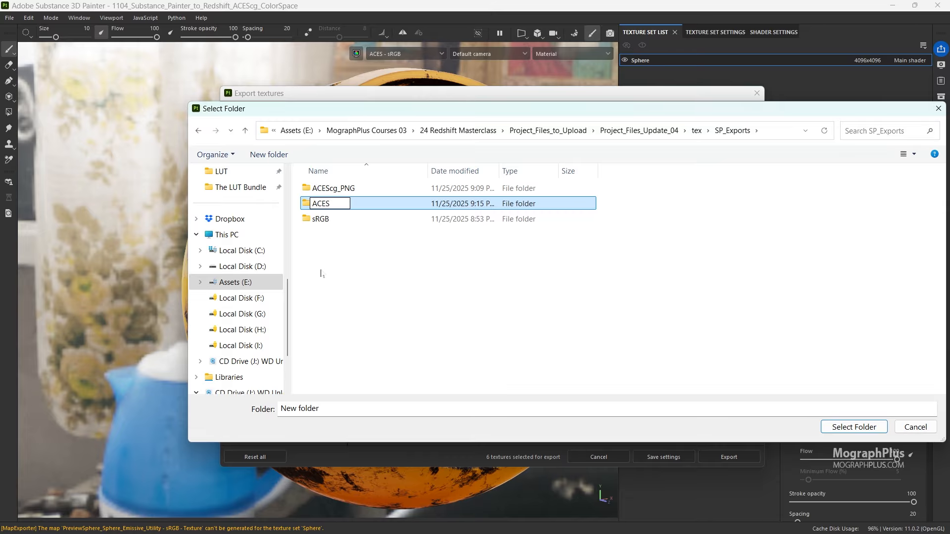
type("cg_EXR")
key("Return")
key("Return")
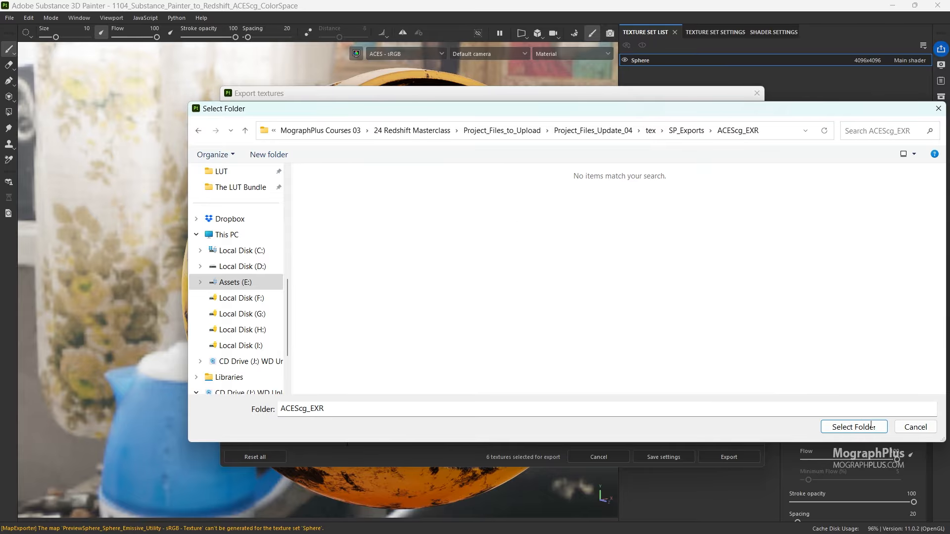
left_click(852, 426)
- Export the EXR textures, return to Cinema 4D and restart the Redshift live render
left_click(735, 455)
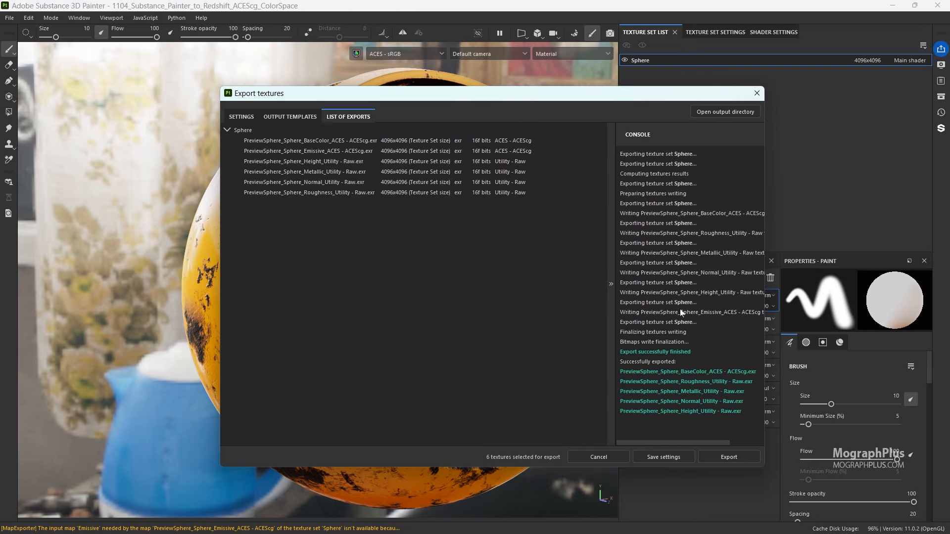
left_click(756, 93)
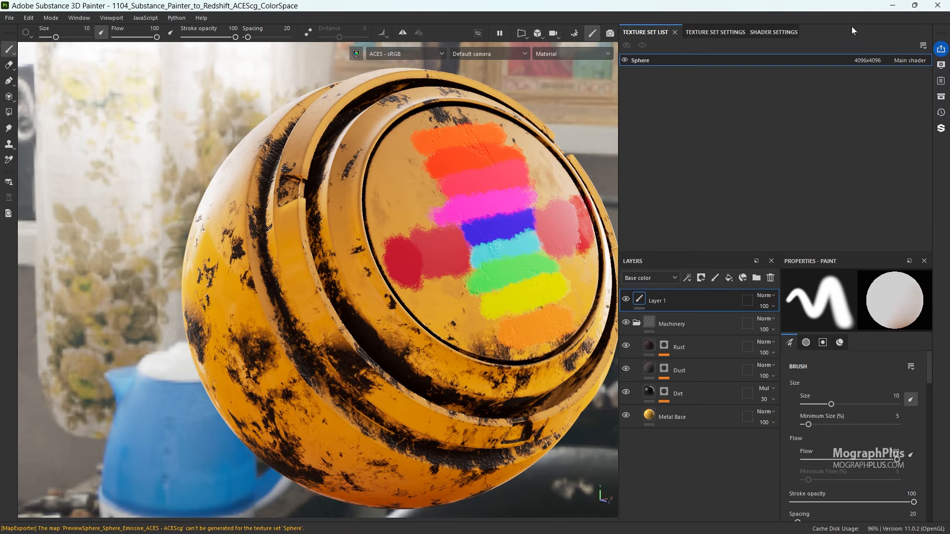
left_click(892, 6)
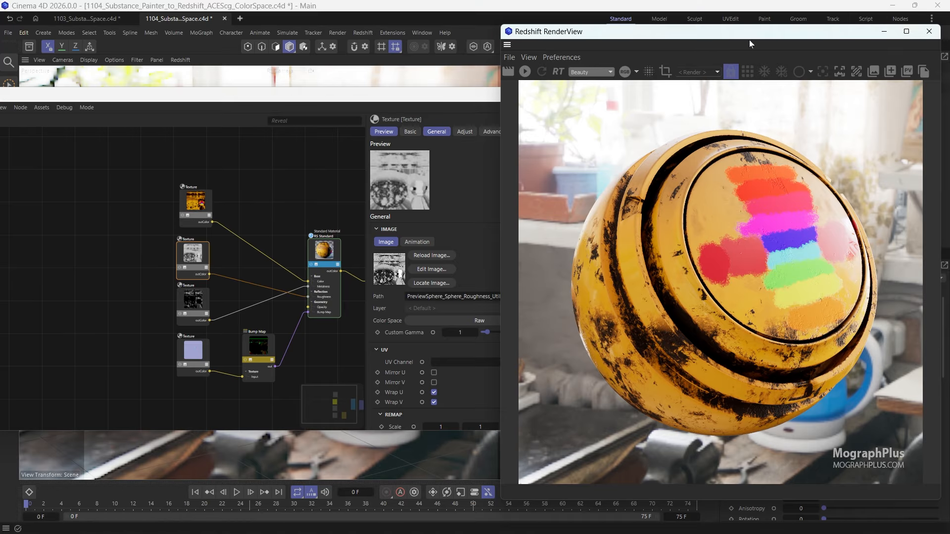
left_click(525, 71)
left_click(56, 240)
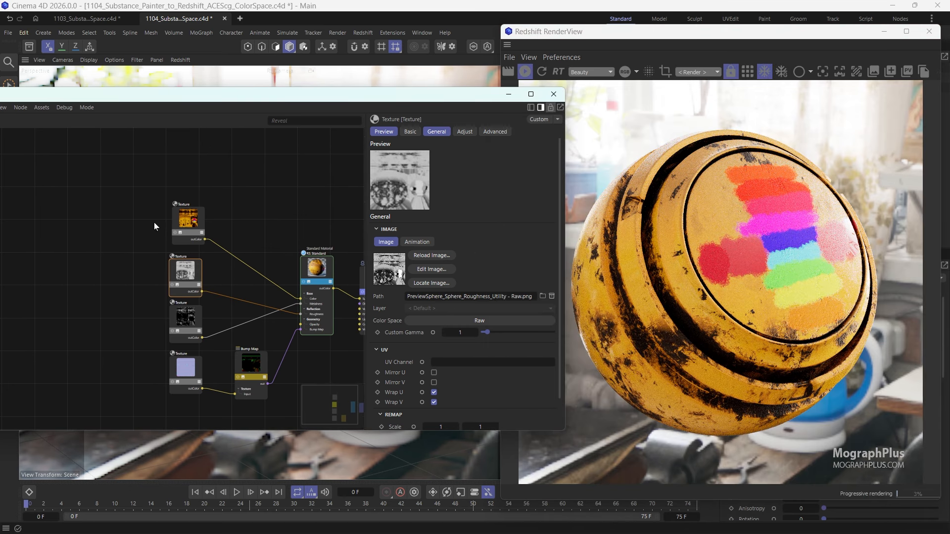
- Add a new Texture node above the PNG base color texture in the material's node graph
middle_click_drag(154, 223, 153, 223)
left_click(186, 183)
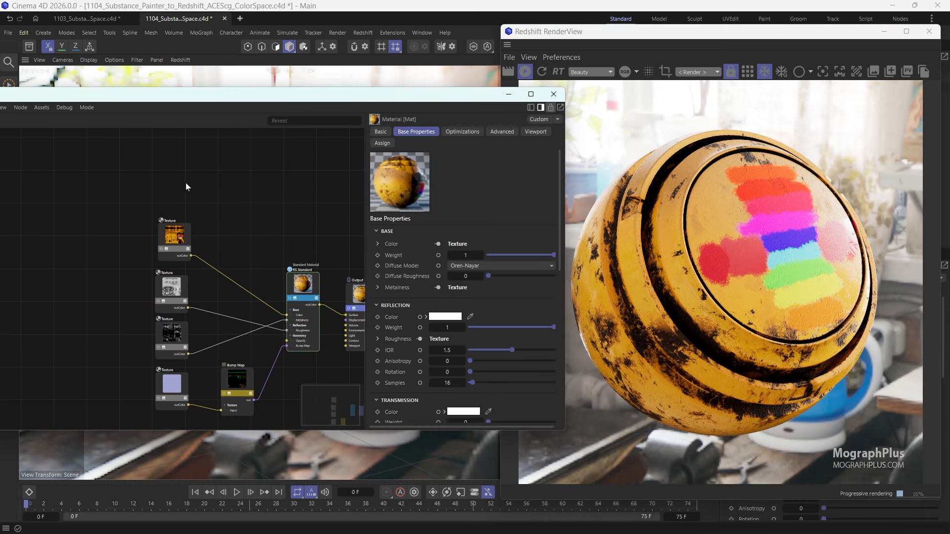
key("Tab")
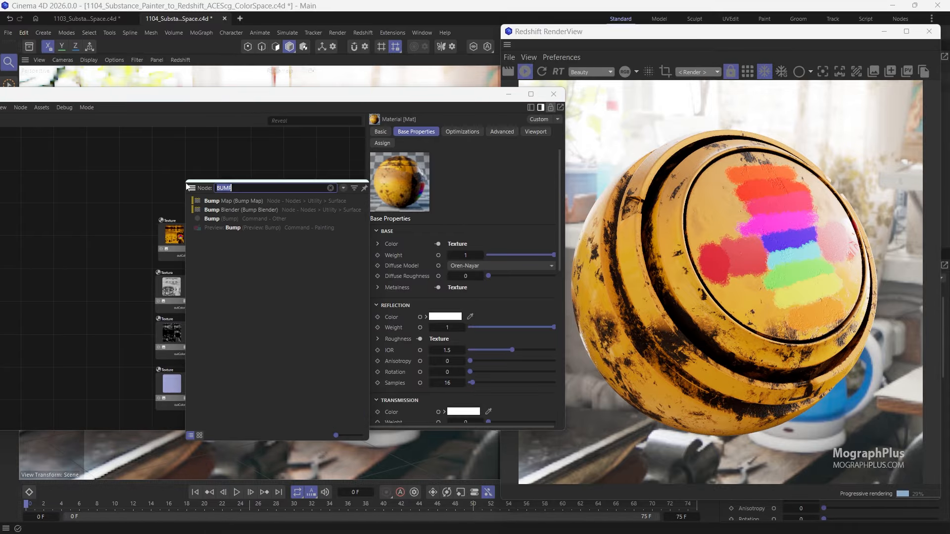
type("TEXT")
key("Return")
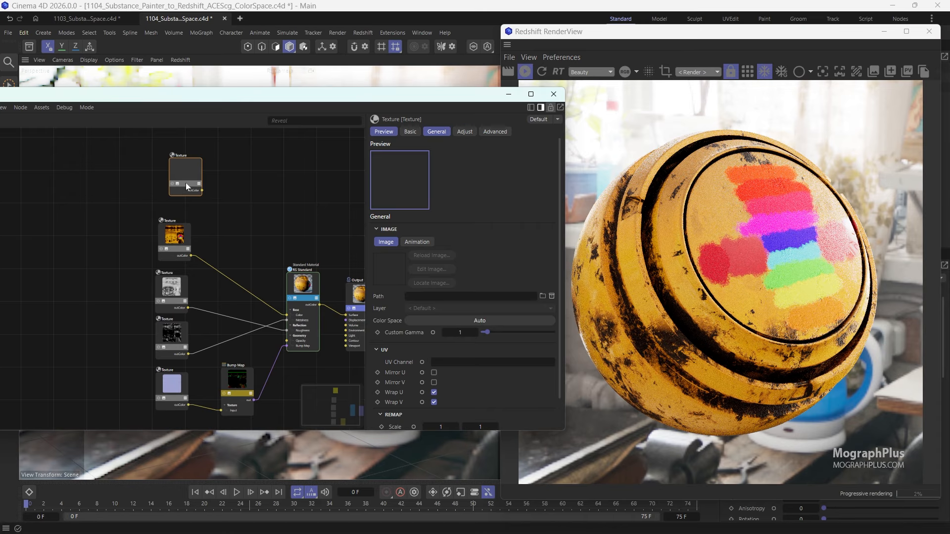
- Load PreviewSphere_Sphere_BaseColor_ACES - ACEScg.exr from the ACEScg_EXR folder inside SP_Exports into the new Texture node
left_click(543, 296)
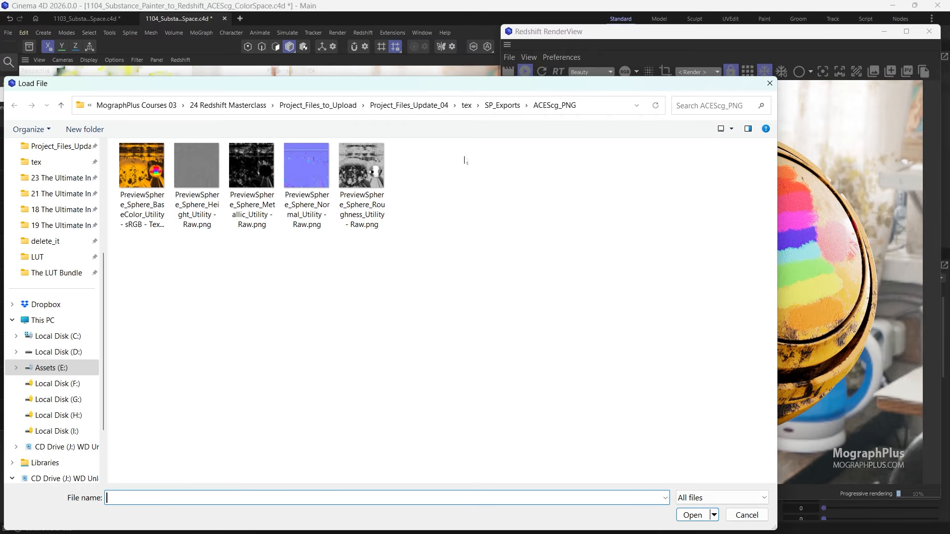
left_click(501, 104)
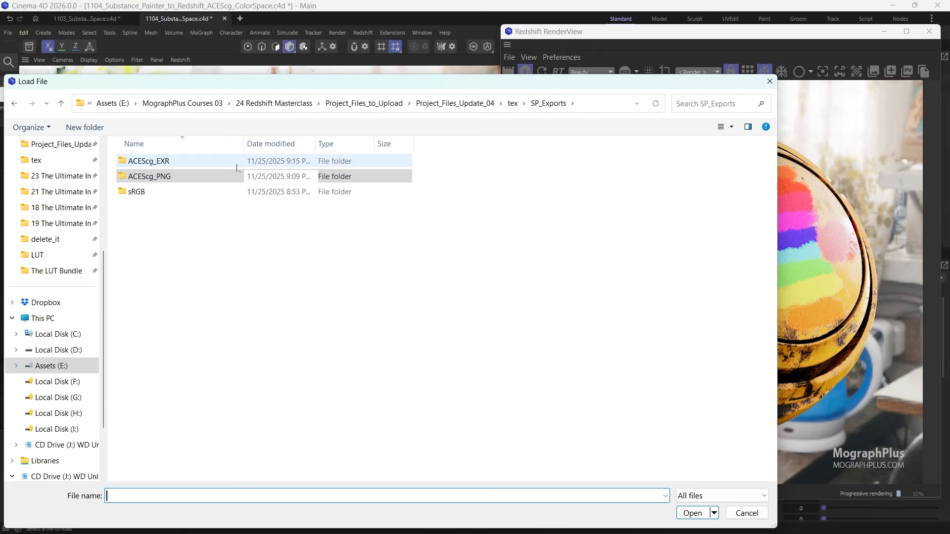
double_click(203, 158)
left_click(155, 168)
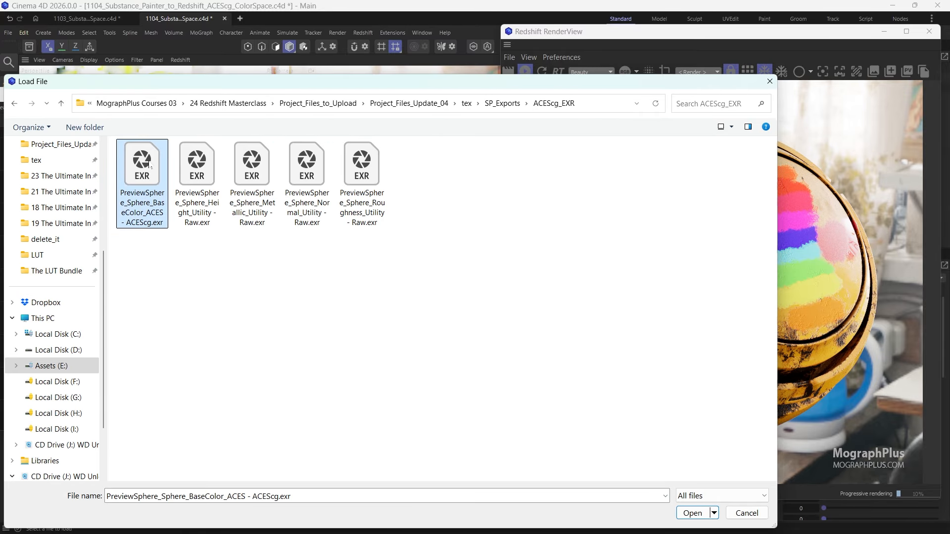
double_click(150, 164)
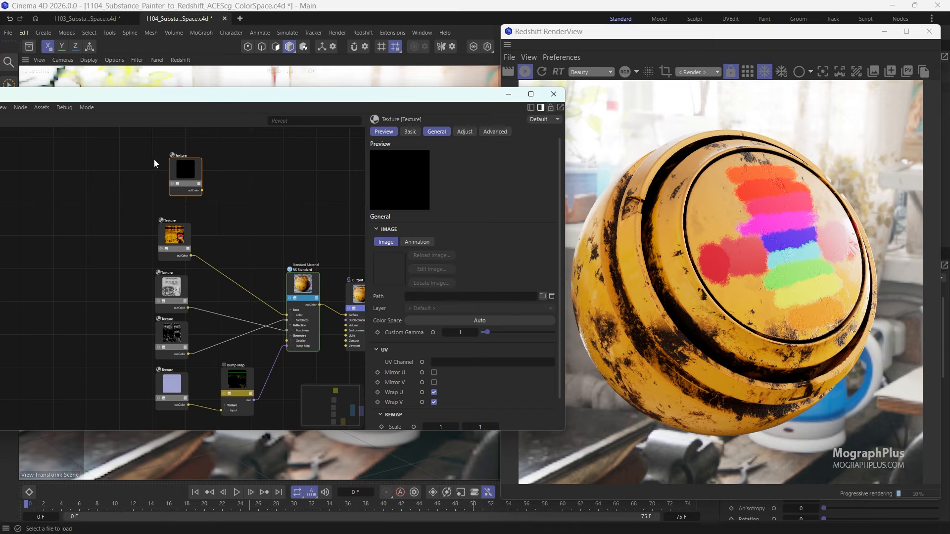
- Set the EXR base color texture's color space to sRGB and connect it to the Color input of RS Standard
left_click_drag(179, 178, 170, 185)
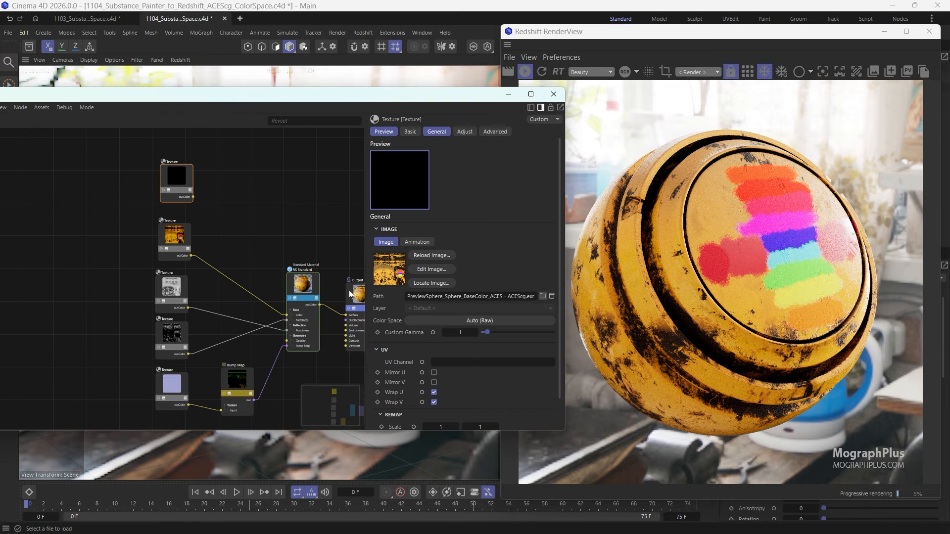
left_click(440, 320)
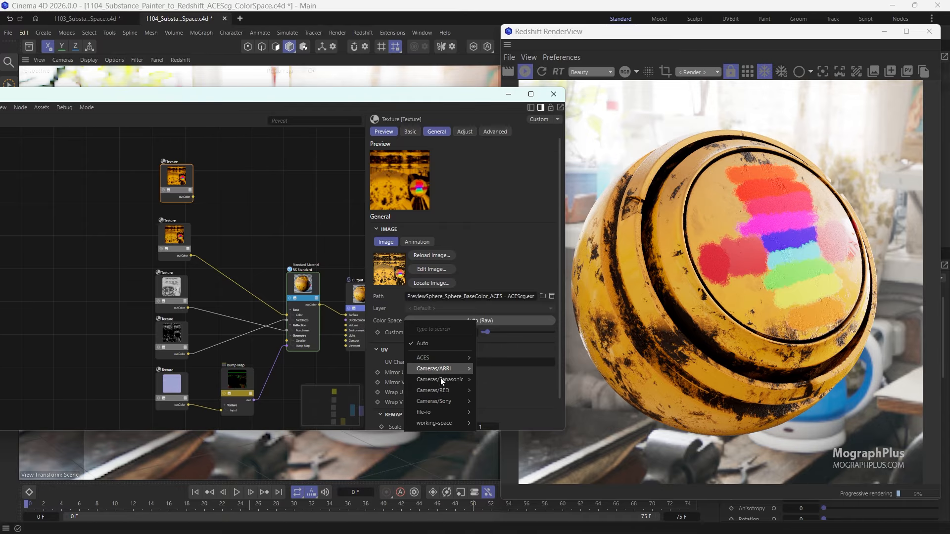
mouse_move(439, 412)
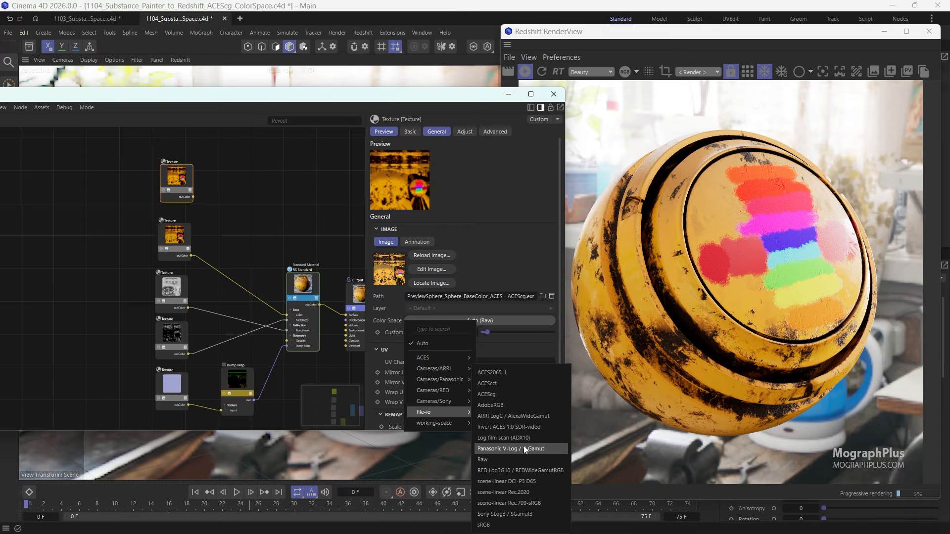
left_click(510, 524)
scroll(191, 195, "up", 2)
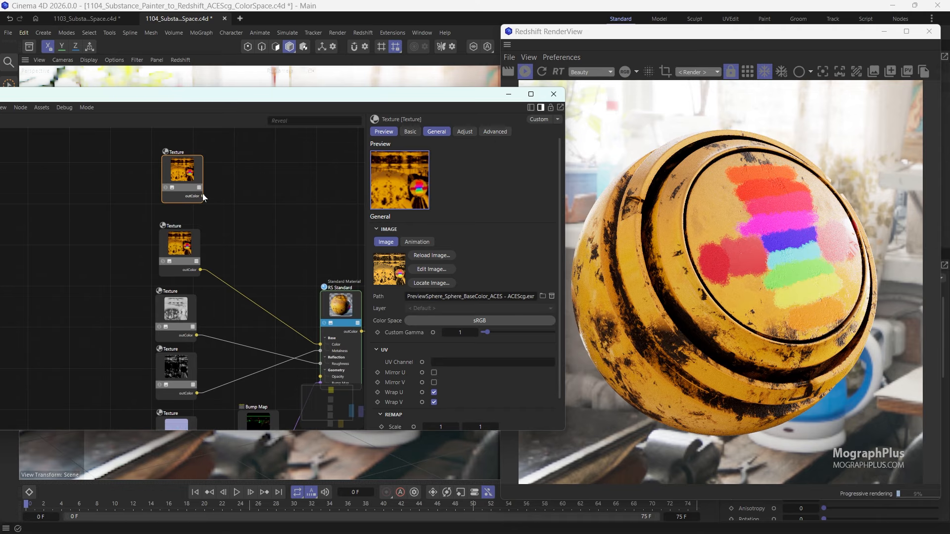
left_click_drag(203, 196, 333, 346)
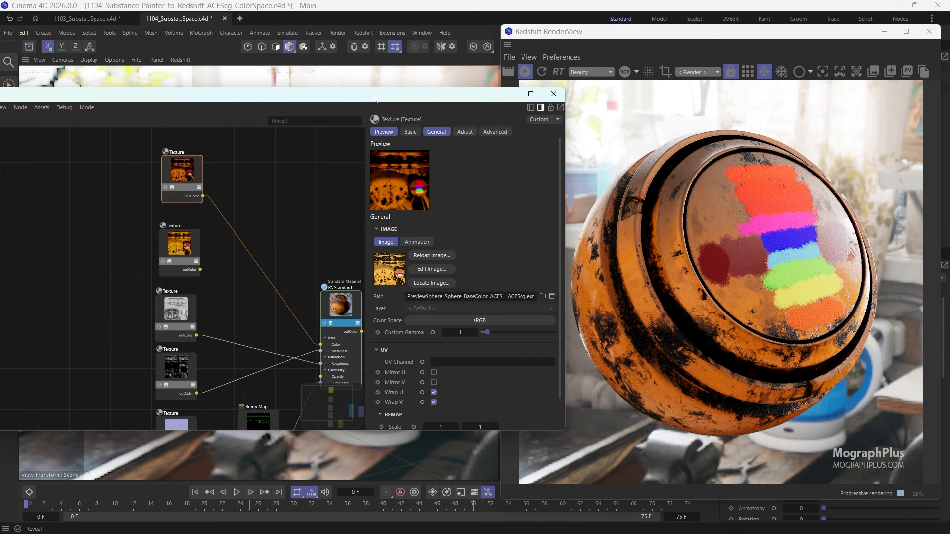
- Set the EXR base color texture's color space to ACEScg
left_click_drag(411, 90, 347, 99)
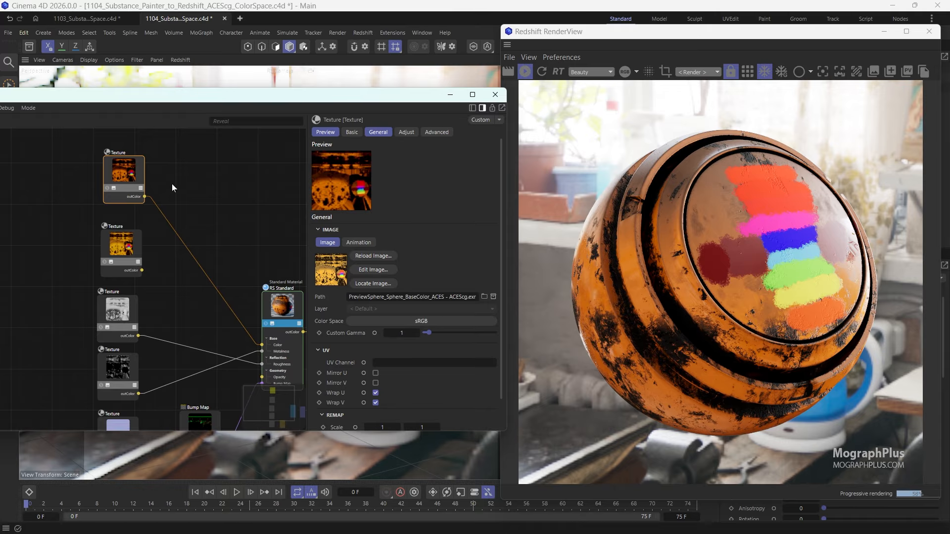
left_click(408, 320)
mouse_move(432, 357)
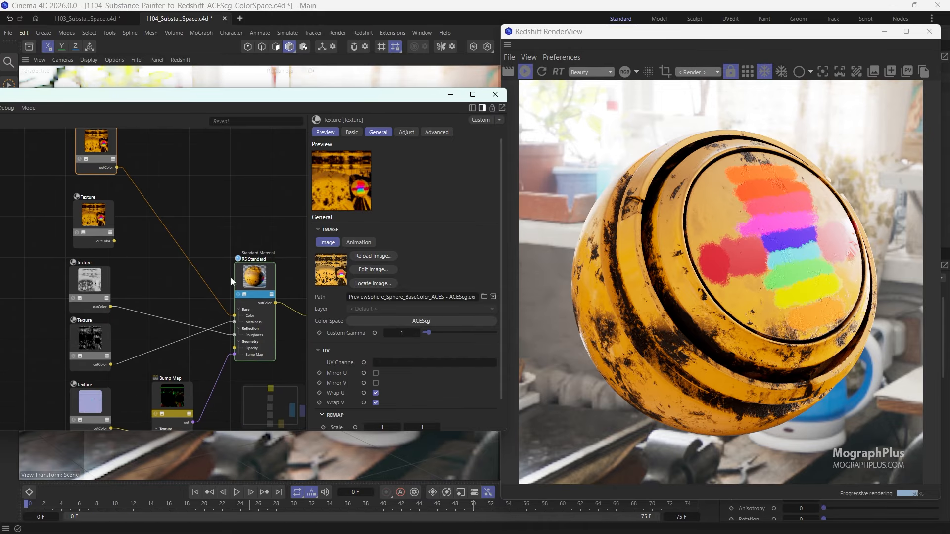
- Switch to Substance 3D Painter, compare its viewport side by side with the Redshift render and return to Cinema 4D
left_click(256, 280)
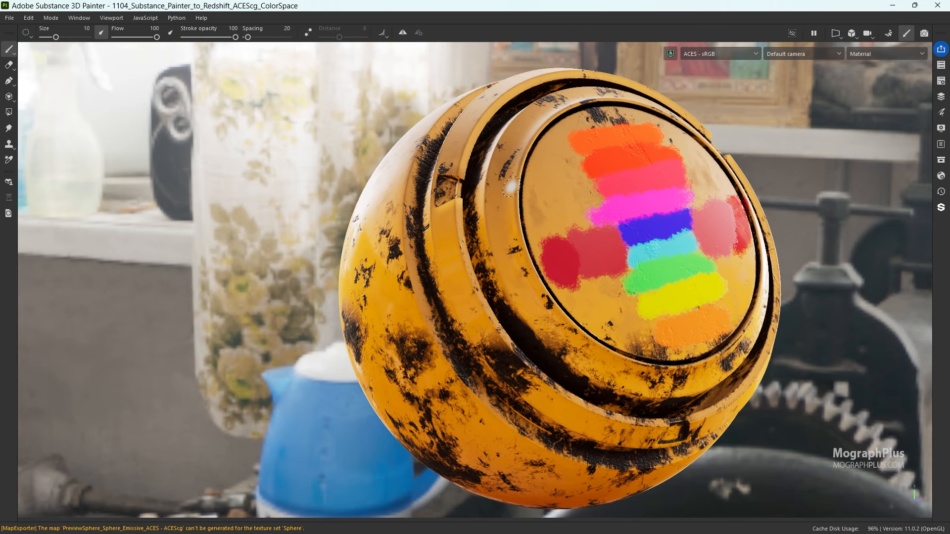
mouse_move(601, 6)
left_mouse_down()
mouse_move(505, 30)
mouse_move(252, 50)
left_mouse_up()
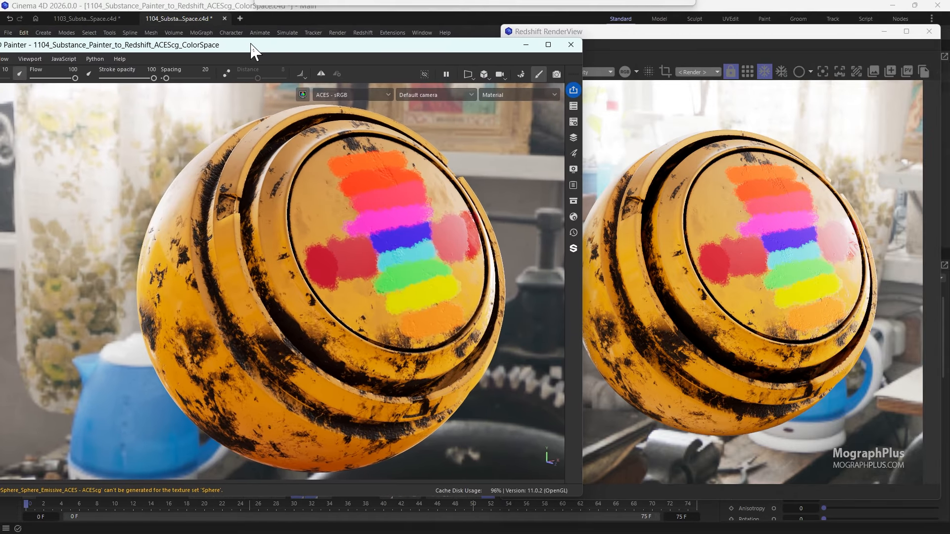
left_click(524, 45)
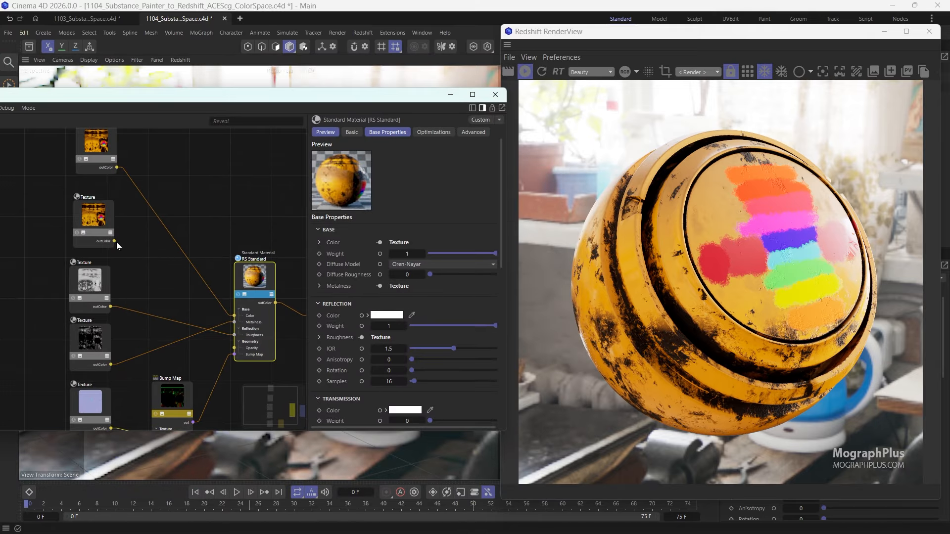
- Alternate the RS Standard Color input between the PNG and EXR base color textures to compare their renders, ending on the PNG
left_click_drag(114, 241, 240, 314)
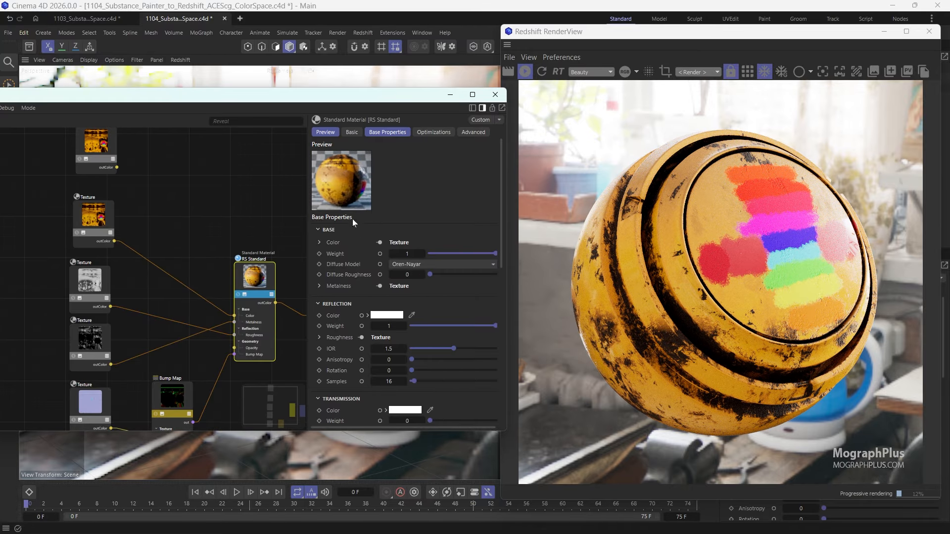
left_click_drag(115, 167, 235, 315)
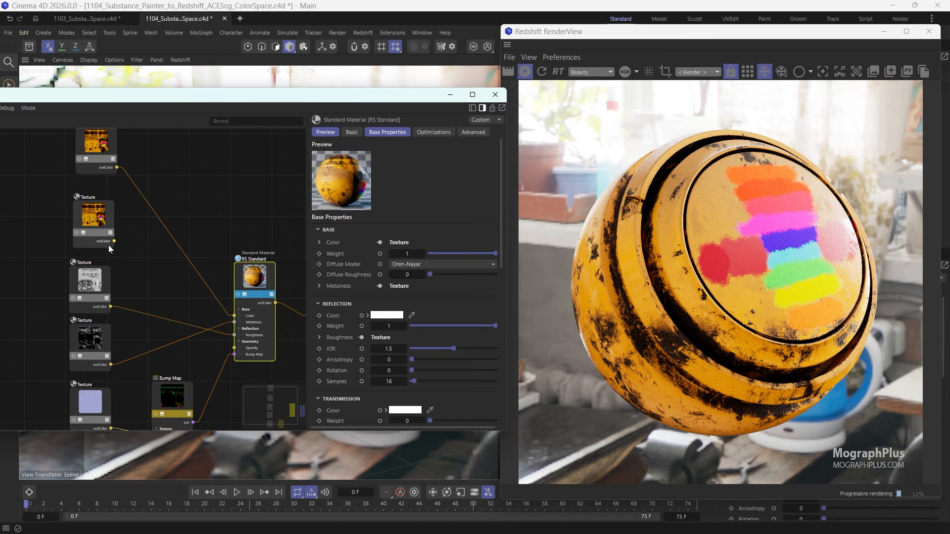
left_click_drag(114, 241, 234, 315)
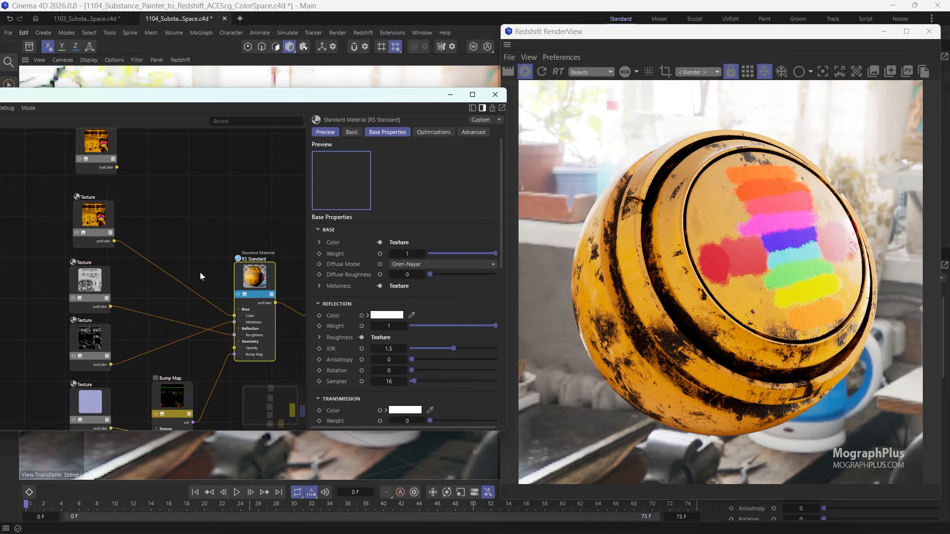
left_click_drag(117, 167, 235, 315)
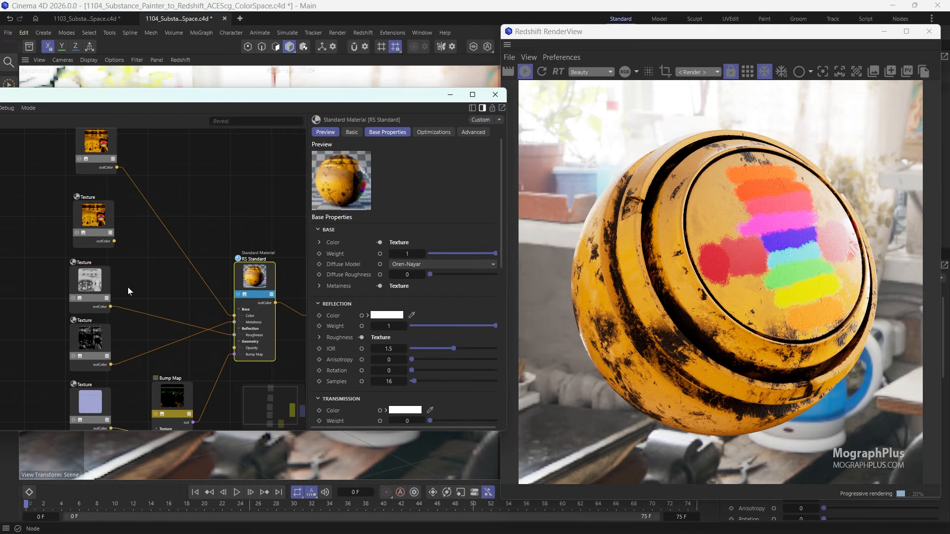
left_click(94, 286)
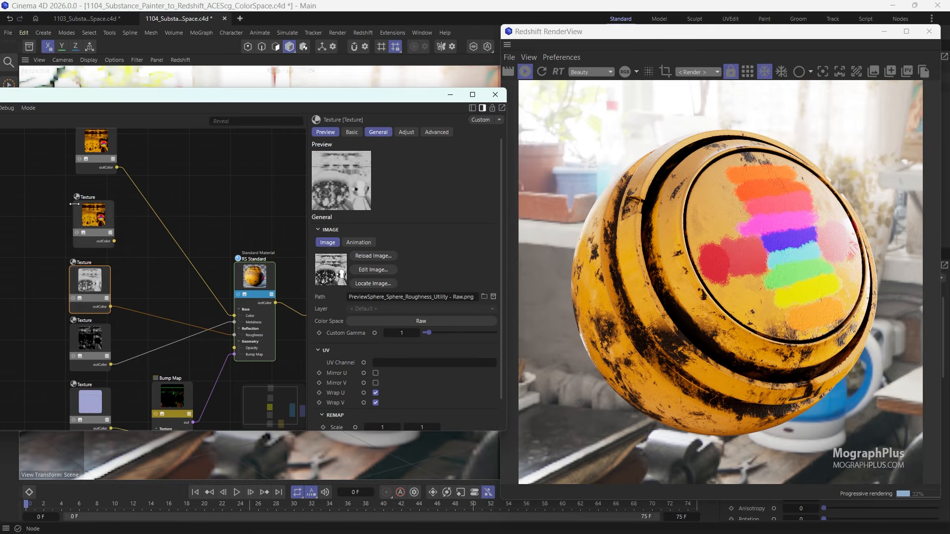
left_click_drag(114, 240, 234, 315)
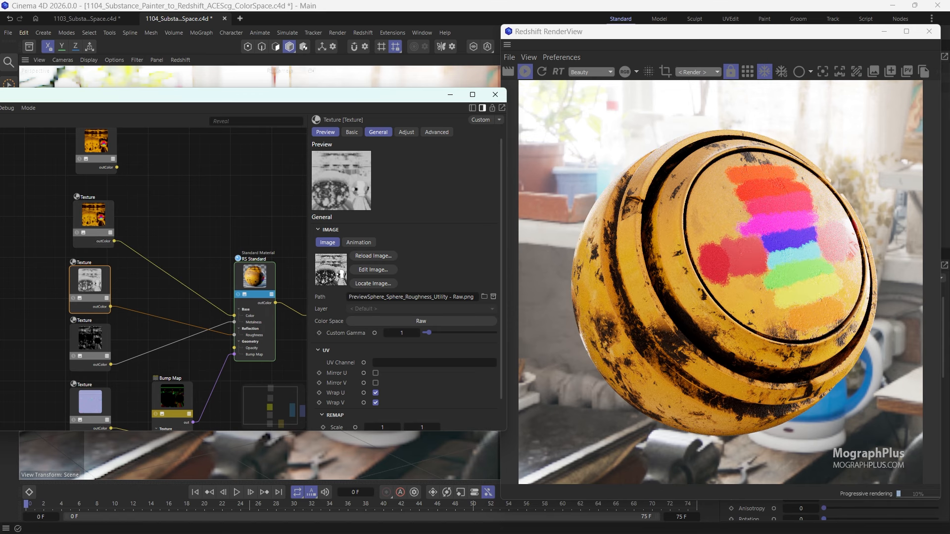
- Compare the PNG render with the Substance 3D Painter viewport, reconnect the EXR base color to the Color input and compare again
key("alt+Tab")
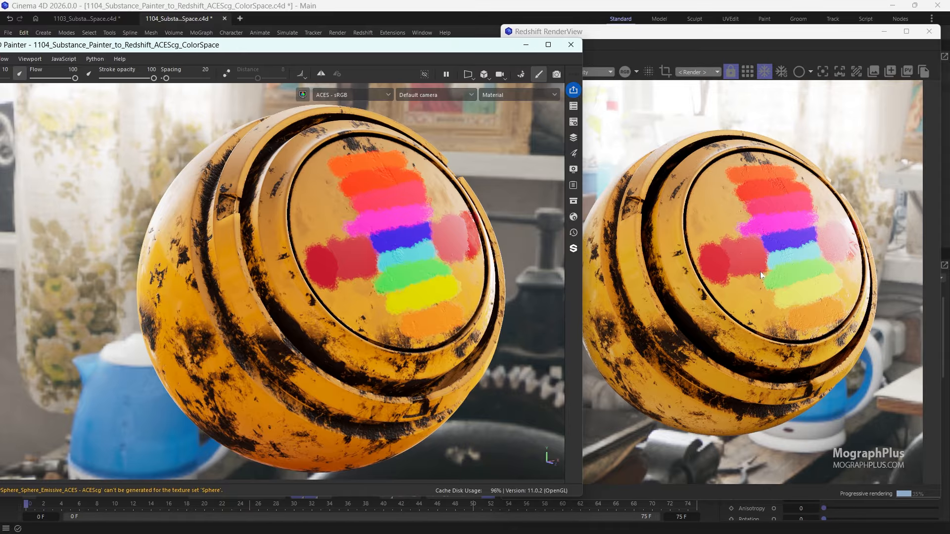
left_click(525, 45)
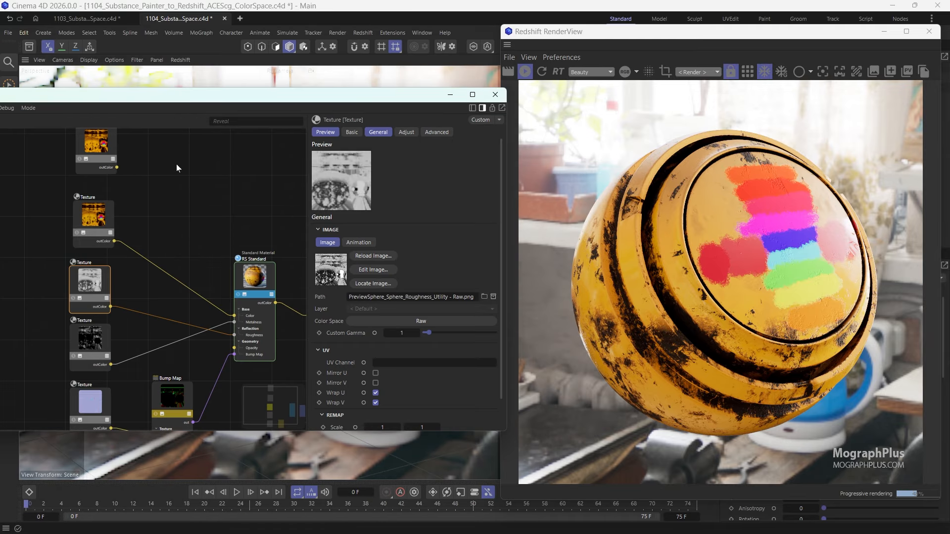
left_click_drag(141, 186, 234, 315)
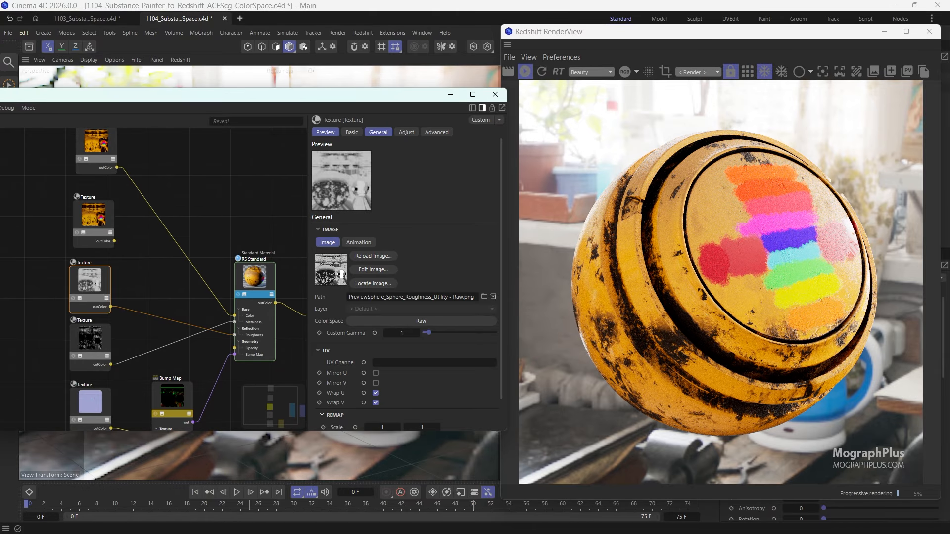
key("alt+Tab")
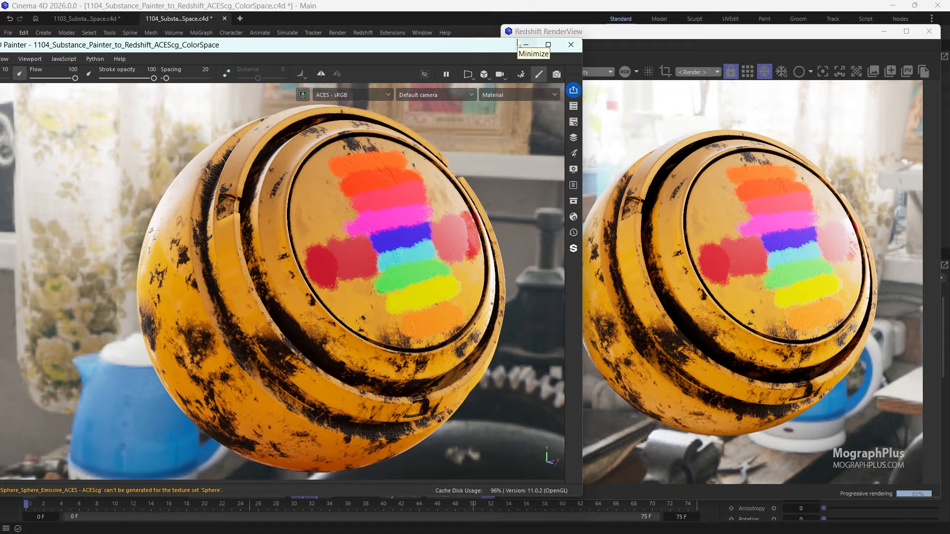
left_click(519, 44)
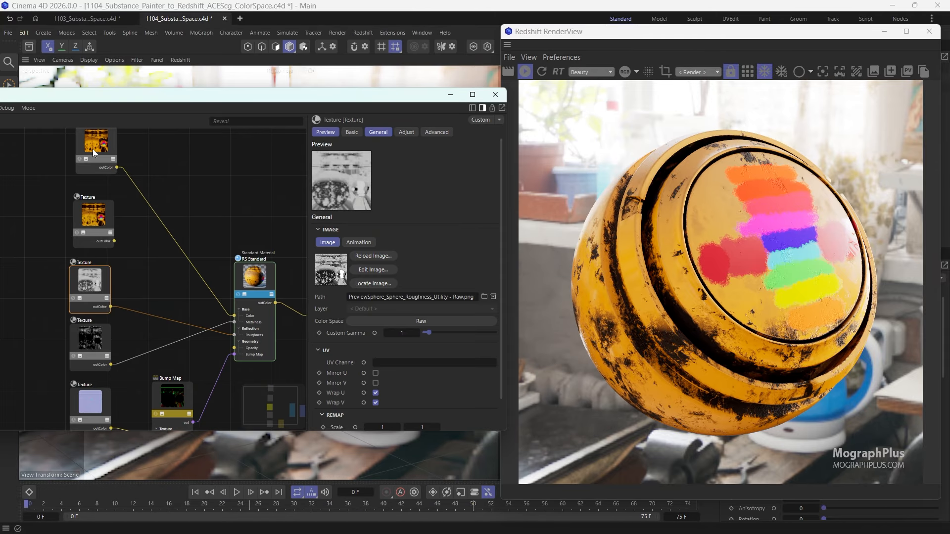
- Examine the file-io color spaces available for the PNG base color texture without changing its setting
left_click(92, 220)
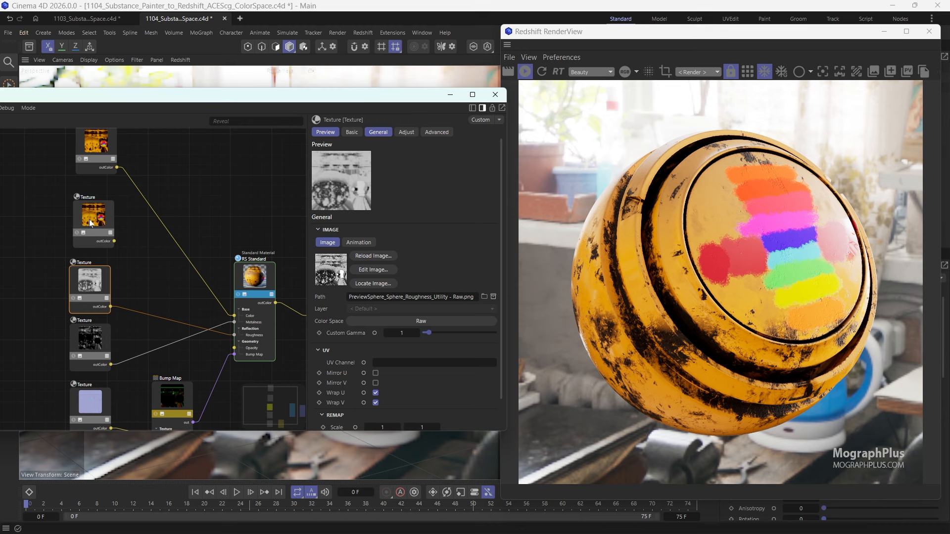
left_click(431, 319)
mouse_move(455, 412)
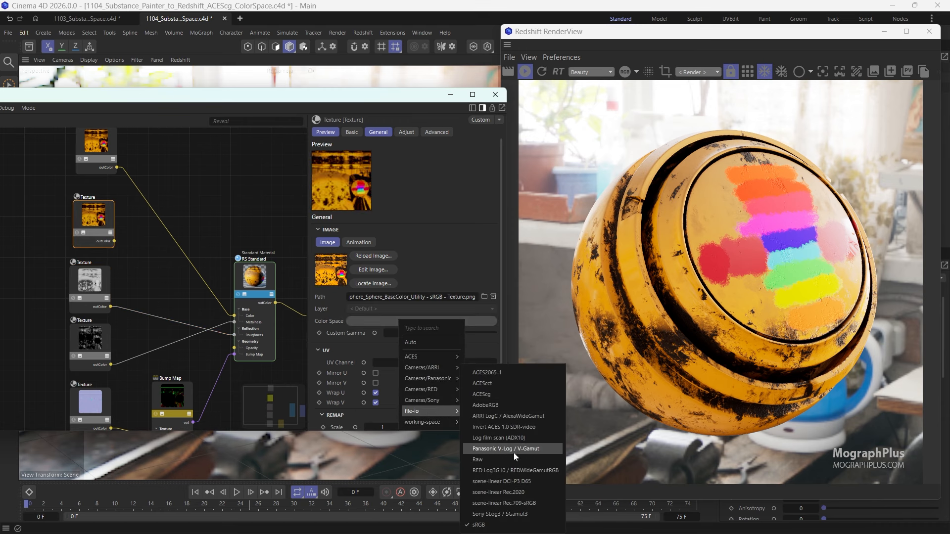
left_click(211, 202)
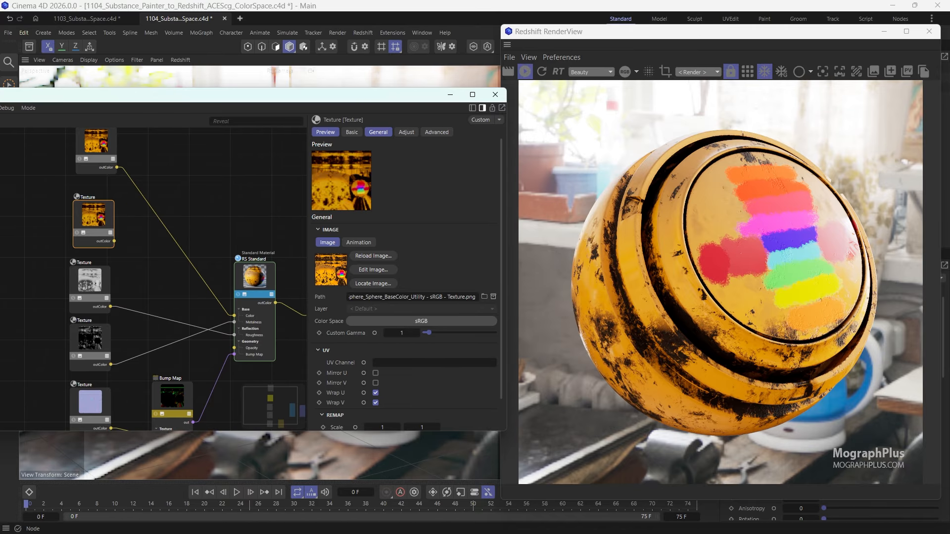
scroll(216, 238, "down", 4)
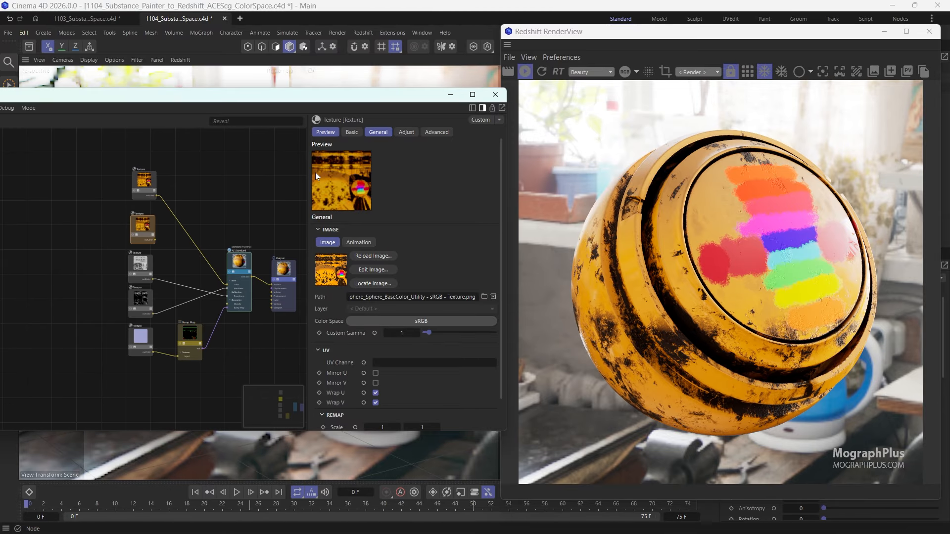